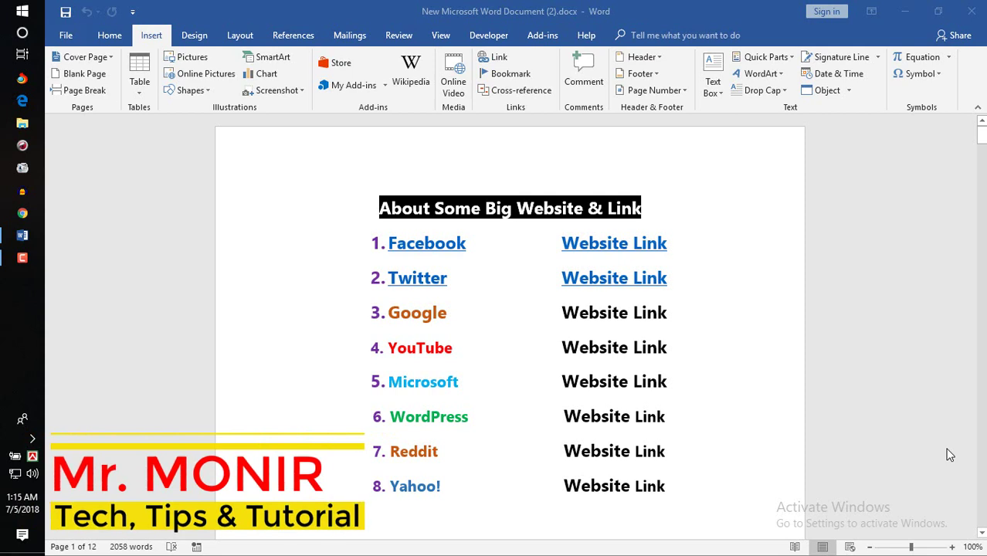
{"action": "left_click", "coordinate": [110, 36]}
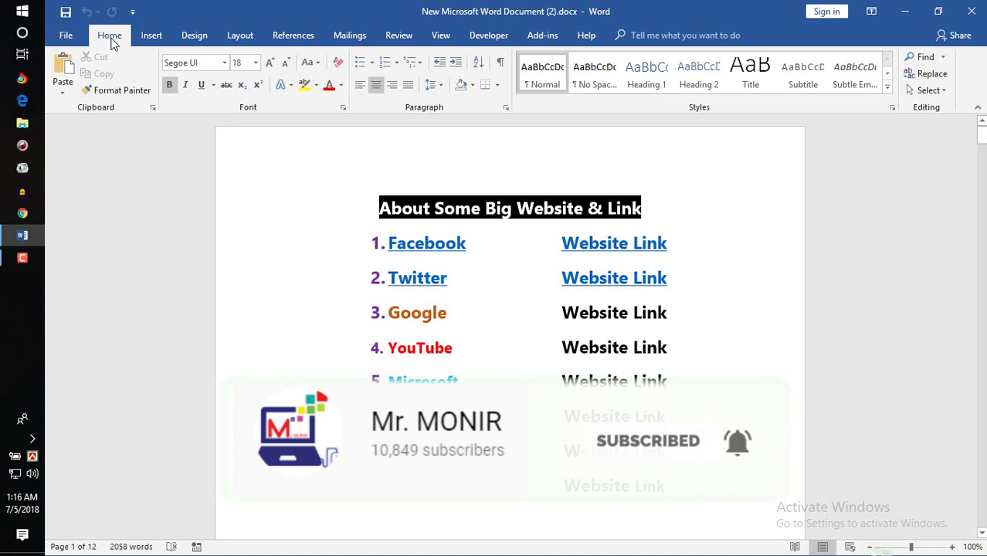
{"action": "left_click", "coordinate": [153, 37]}
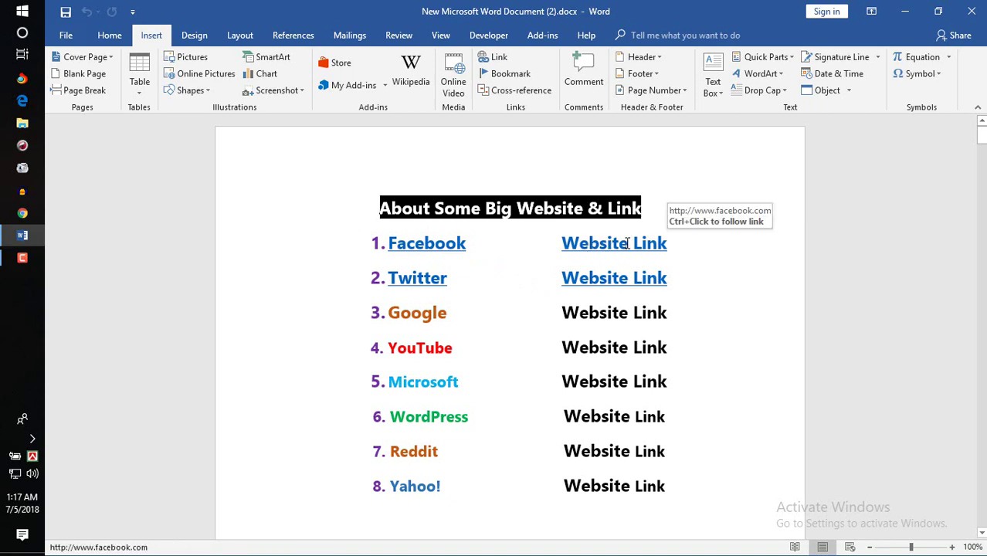
{"action": "left_click", "coordinate": [590, 257]}
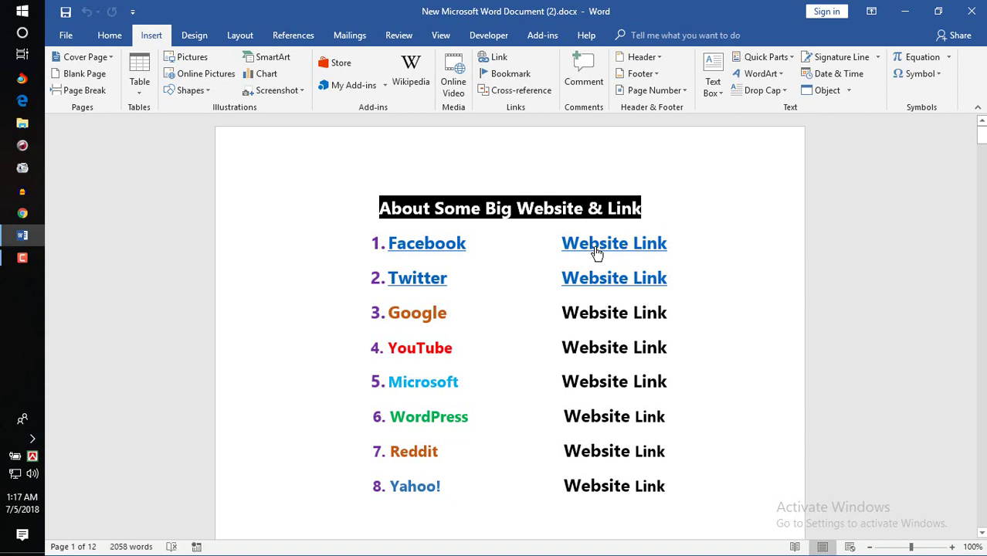
{"action": "left_click", "coordinate": [597, 252], "text": "ctrl"}
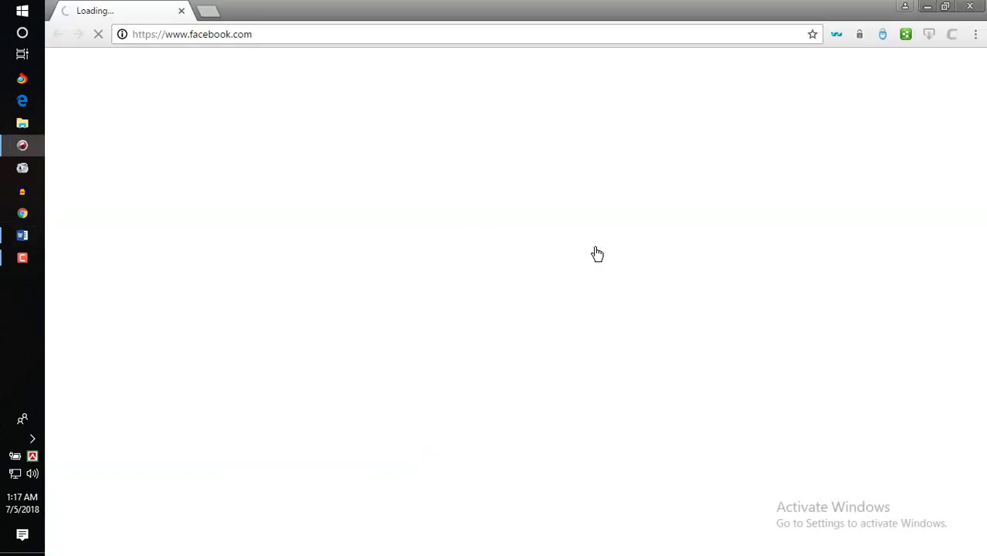
{"action": "left_click", "coordinate": [926, 6]}
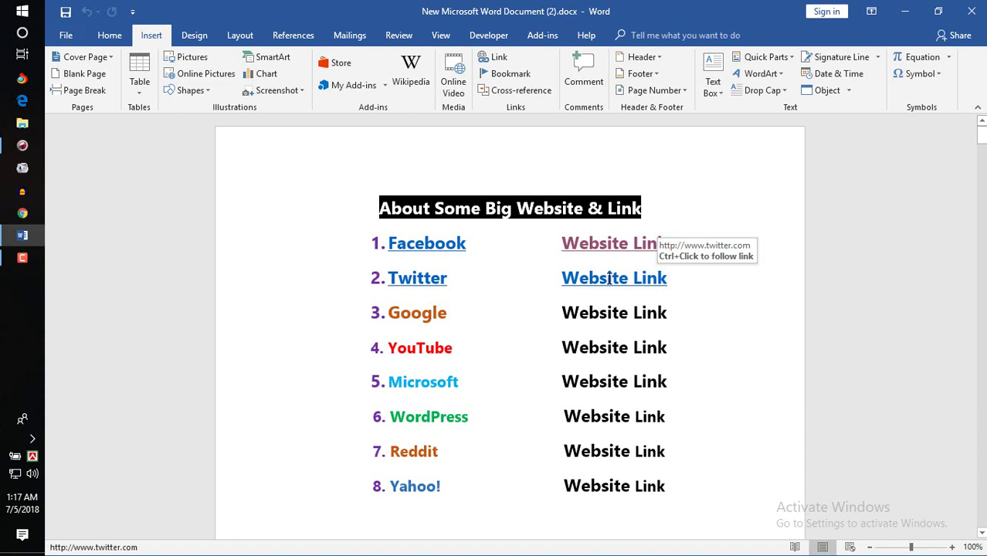
Step: Follow the Twitter row's Website Link so twitter.com loads in a new browser tab
{"action": "triple_click", "coordinate": [609, 280]}
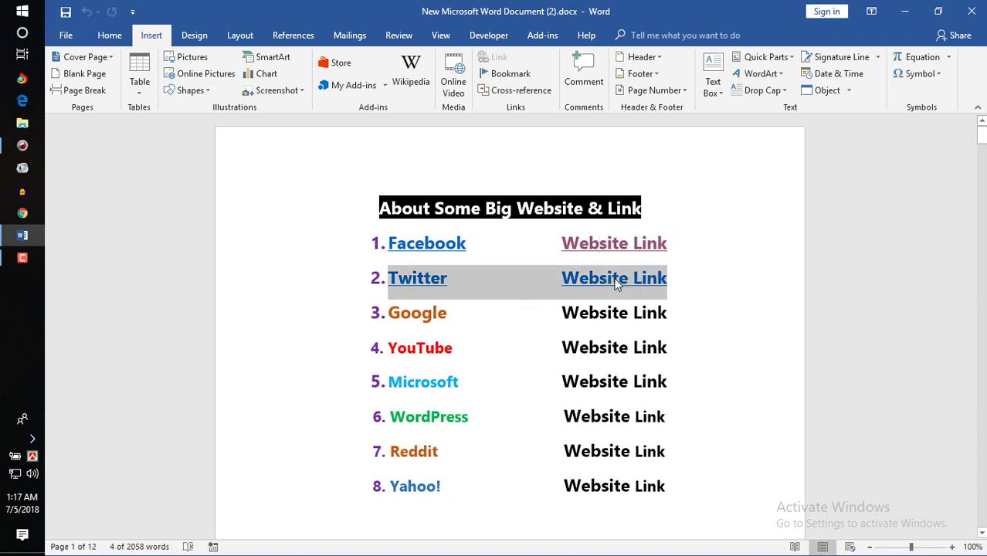
{"action": "left_click", "coordinate": [547, 272]}
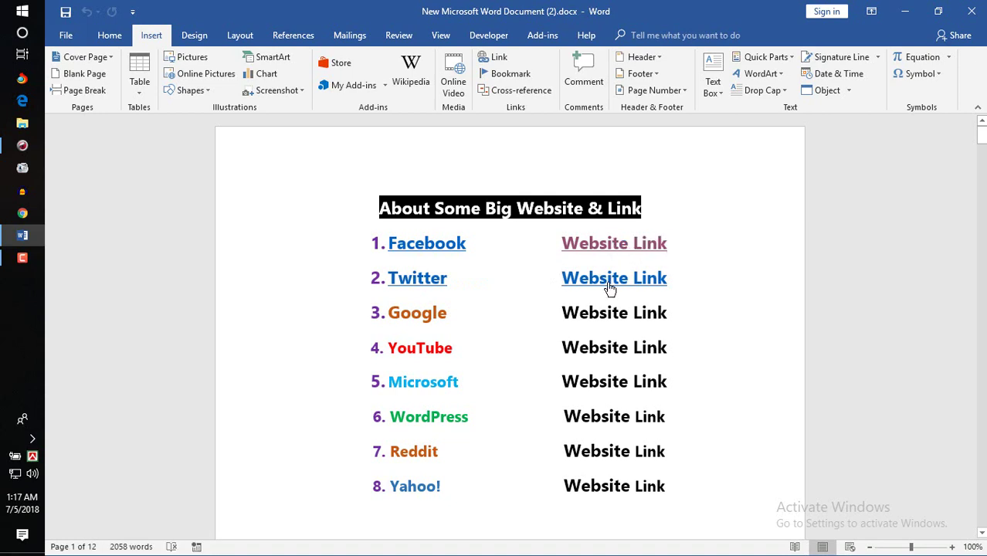
{"action": "left_click", "coordinate": [610, 285], "text": "ctrl"}
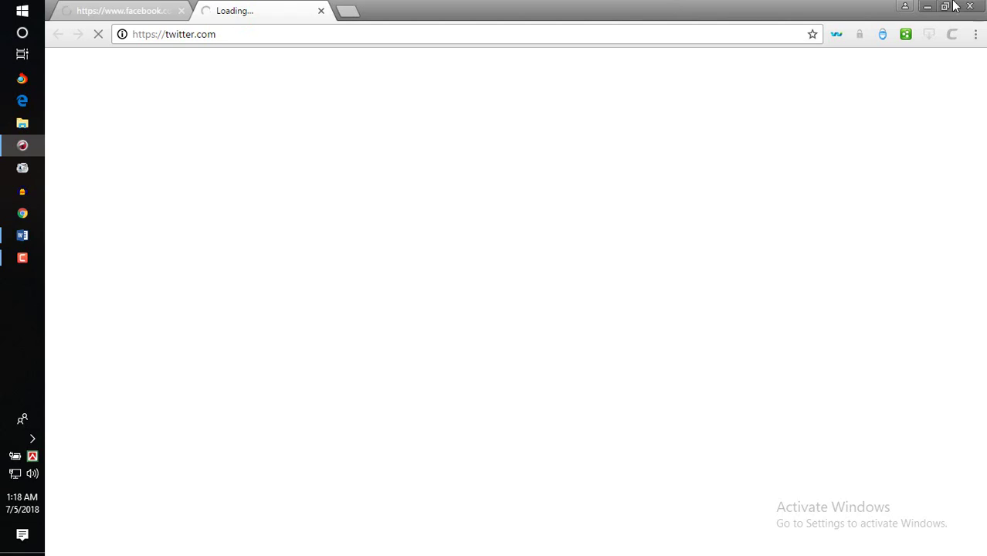
Step: Minimise Google Chrome to bring the Word document back
{"action": "left_click", "coordinate": [928, 6]}
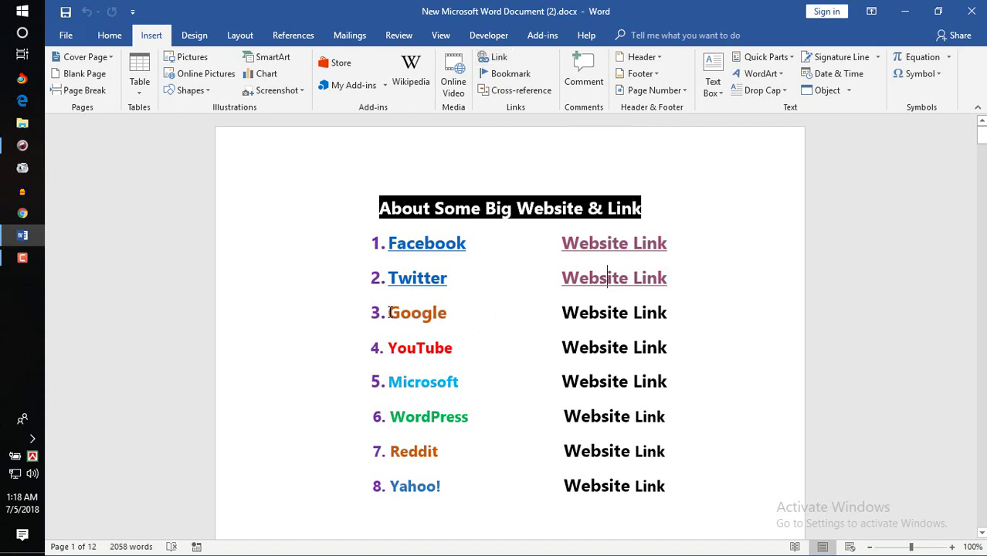
{"action": "left_click", "coordinate": [566, 313]}
{"action": "left_click_drag", "start_coordinate": [563, 313], "coordinate": [665, 317]}
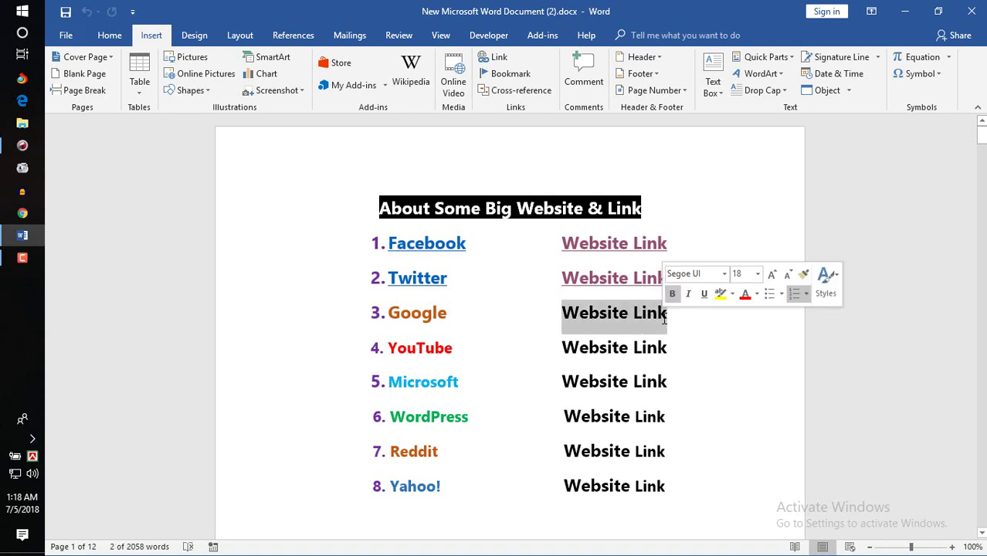
{"action": "left_click", "coordinate": [499, 61]}
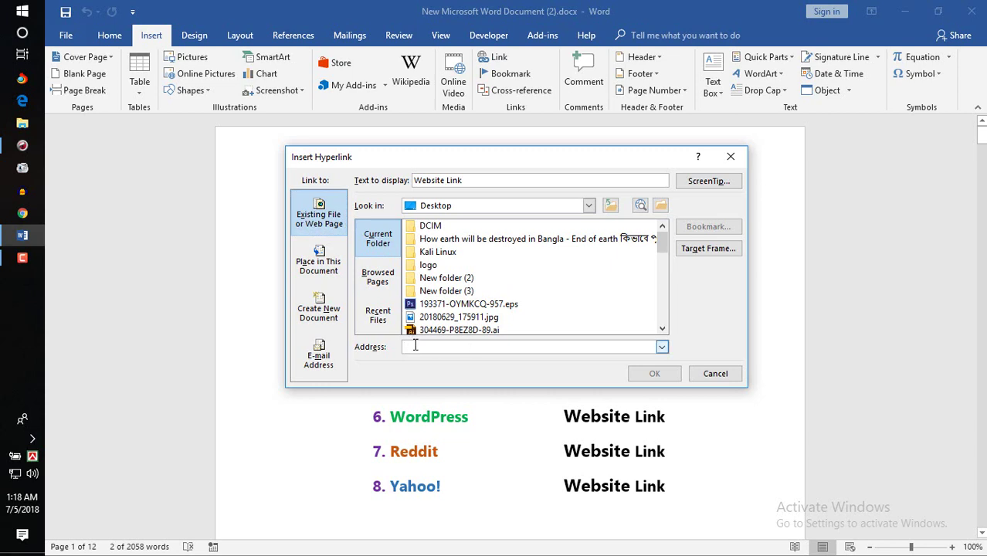
{"action": "type", "text": "www"}
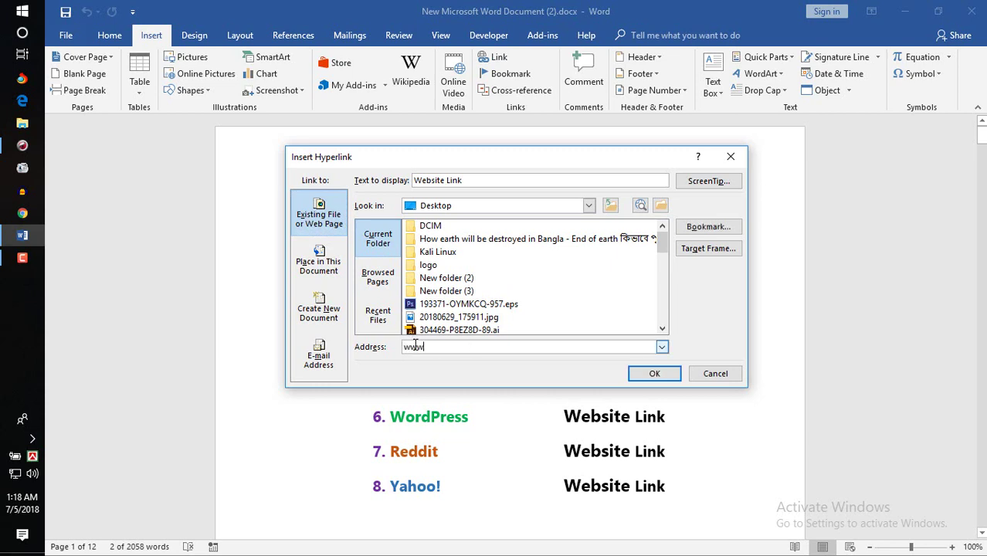
{"action": "type", "text": ".google"}
{"action": "type", "text": ".com"}
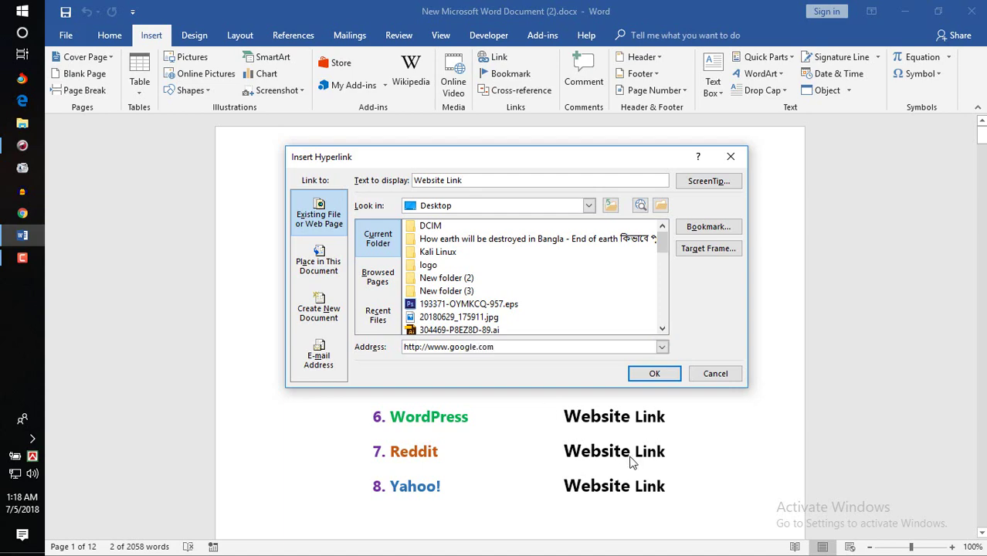
{"action": "left_click", "coordinate": [647, 376]}
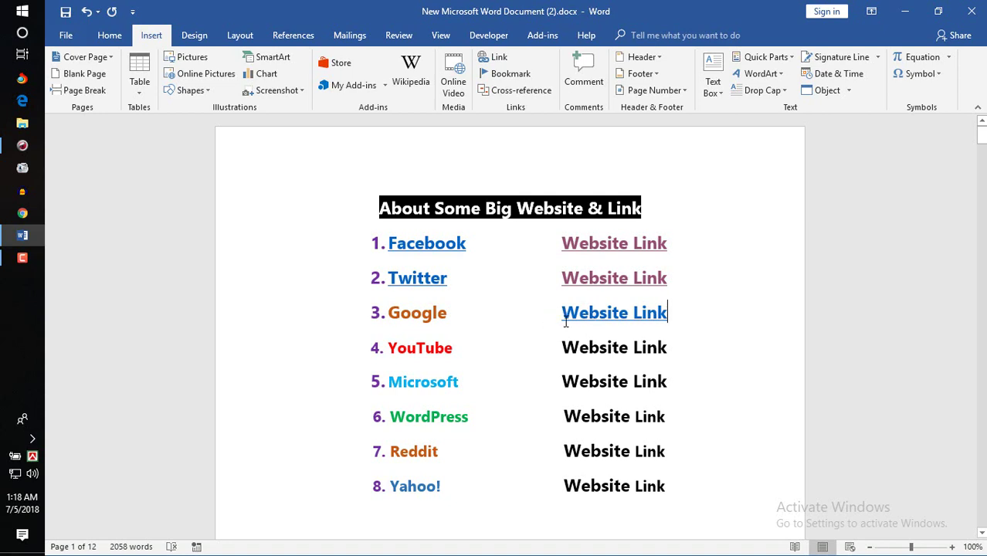
Step: Follow the Google row's new link to open google.com, then minimise the browser
{"action": "mouse_move", "coordinate": [602, 313]}
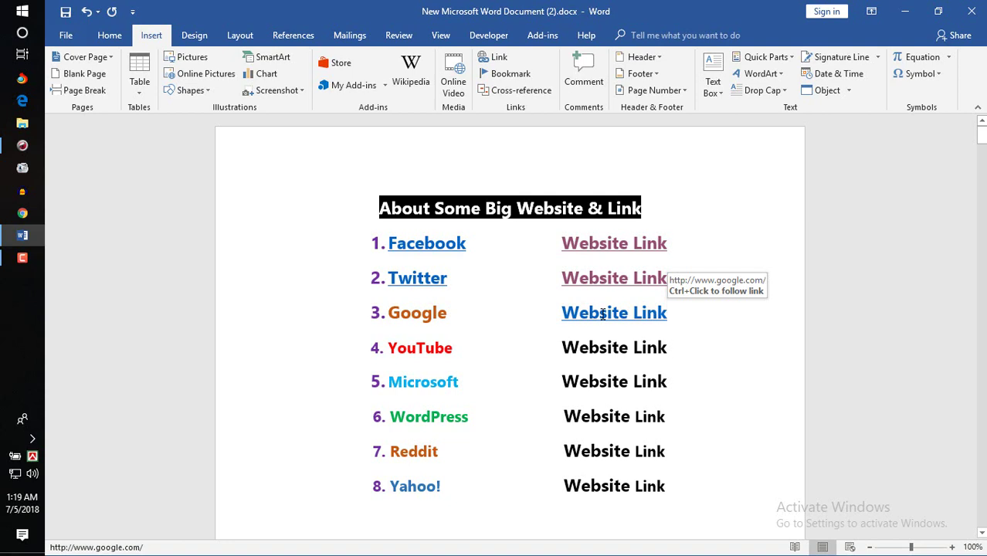
{"action": "left_click", "coordinate": [603, 321], "text": "ctrl"}
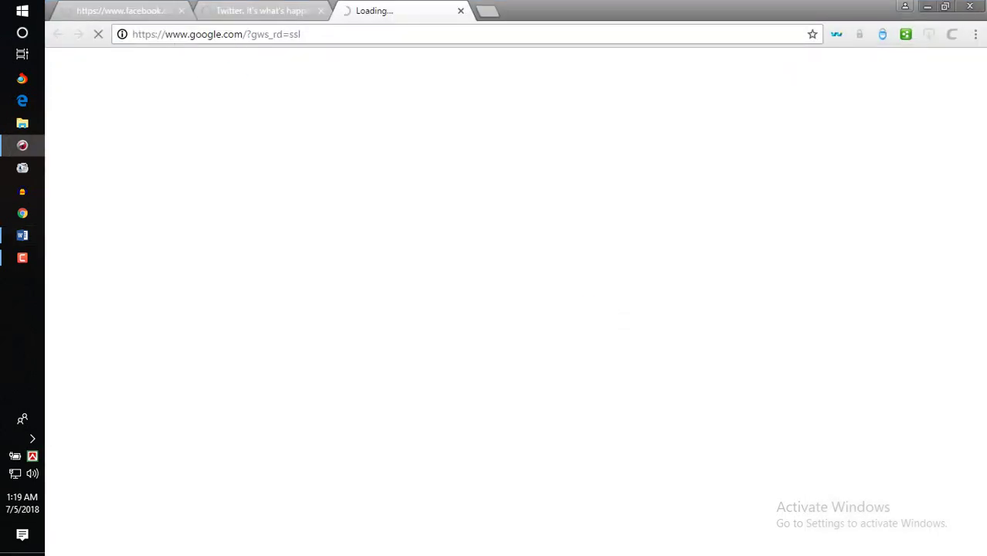
{"action": "left_click", "coordinate": [932, 6]}
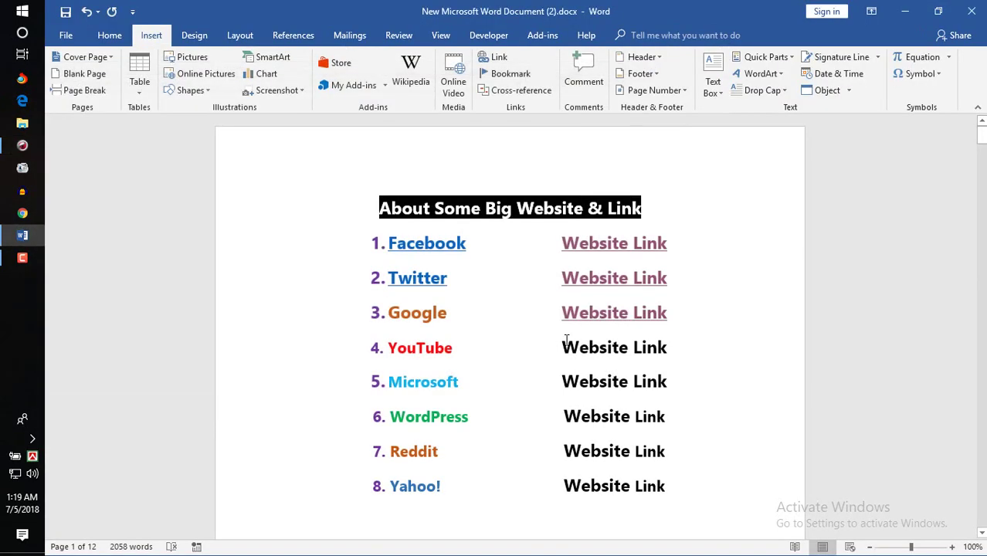
Step: Hyperlink the YouTube through Yahoo! Website Links to their site addresses
{"action": "left_click_drag", "start_coordinate": [625, 350], "coordinate": [667, 348]}
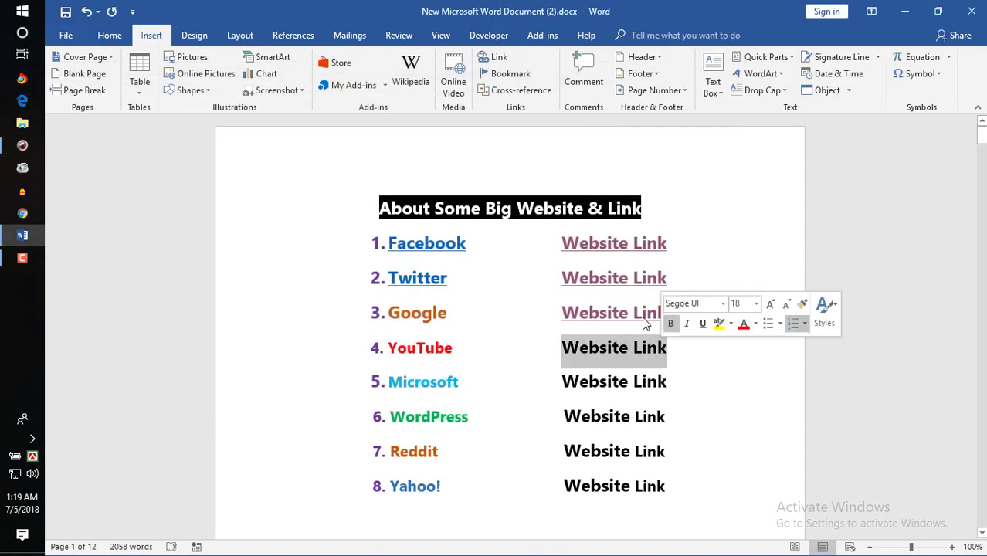
{"action": "left_click", "coordinate": [500, 59]}
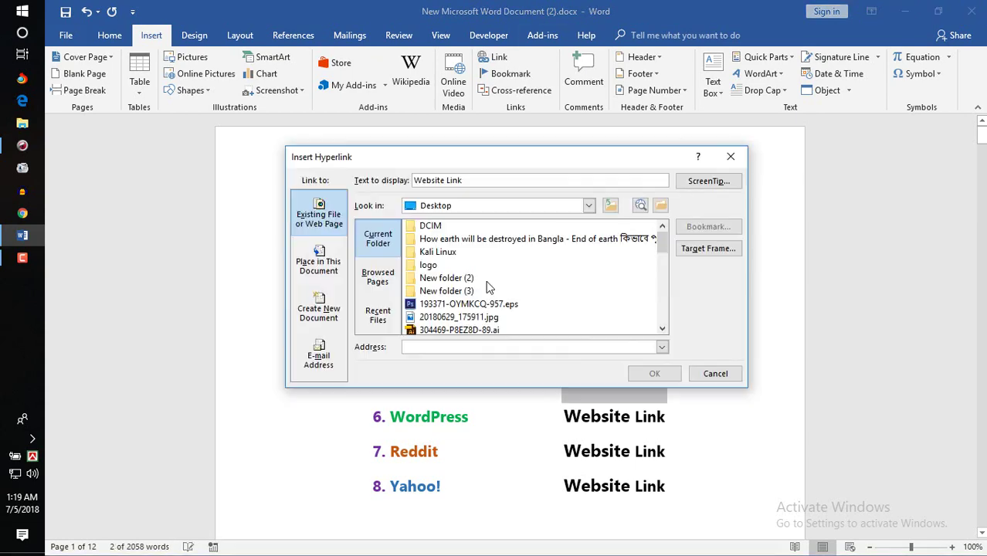
{"action": "left_click", "coordinate": [500, 59]}
{"action": "left_click", "coordinate": [654, 334]}
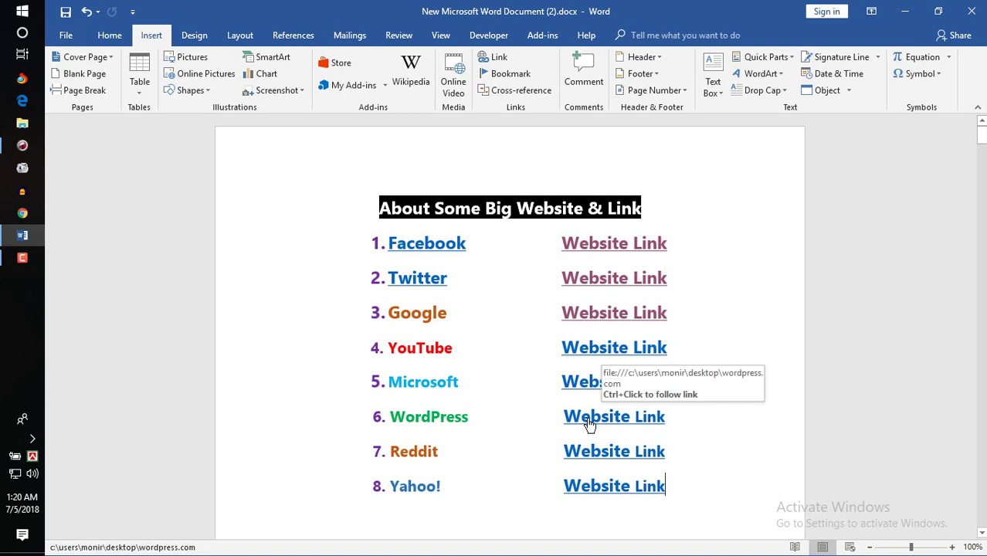
Step: Follow the WordPress row's link and dismiss the cannot-open-file error
{"action": "left_click", "coordinate": [589, 424], "text": "ctrl"}
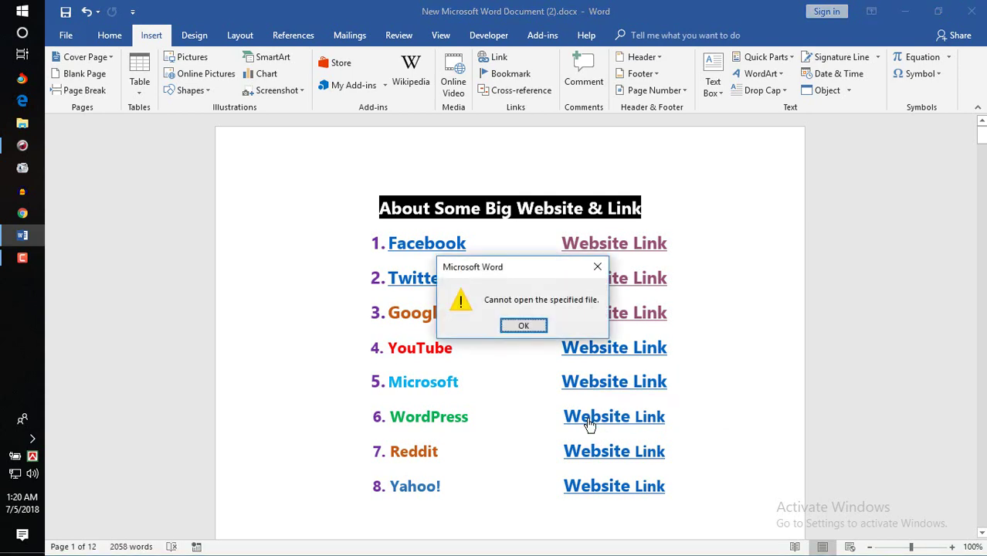
{"action": "left_click", "coordinate": [536, 329]}
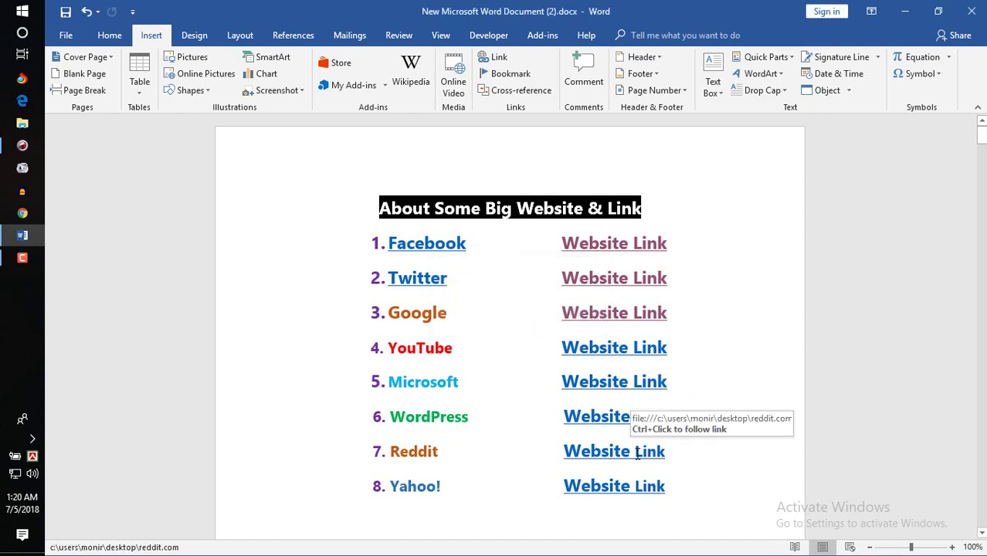
{"action": "left_click_drag", "start_coordinate": [983, 139], "coordinate": [982, 146]}
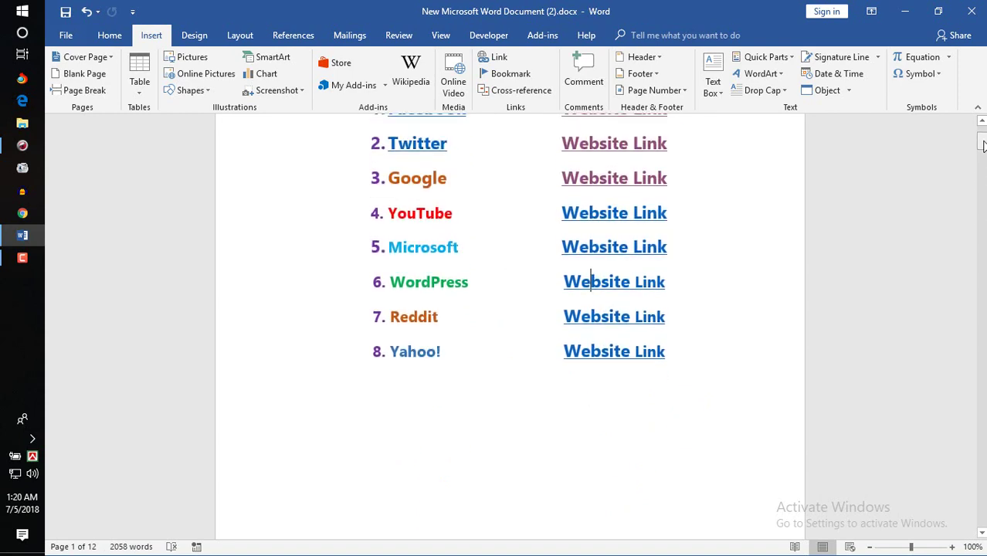
Step: Type 'New Word File' below the list and link it to New Microsoft Word Document.docx
{"action": "left_click", "coordinate": [533, 449]}
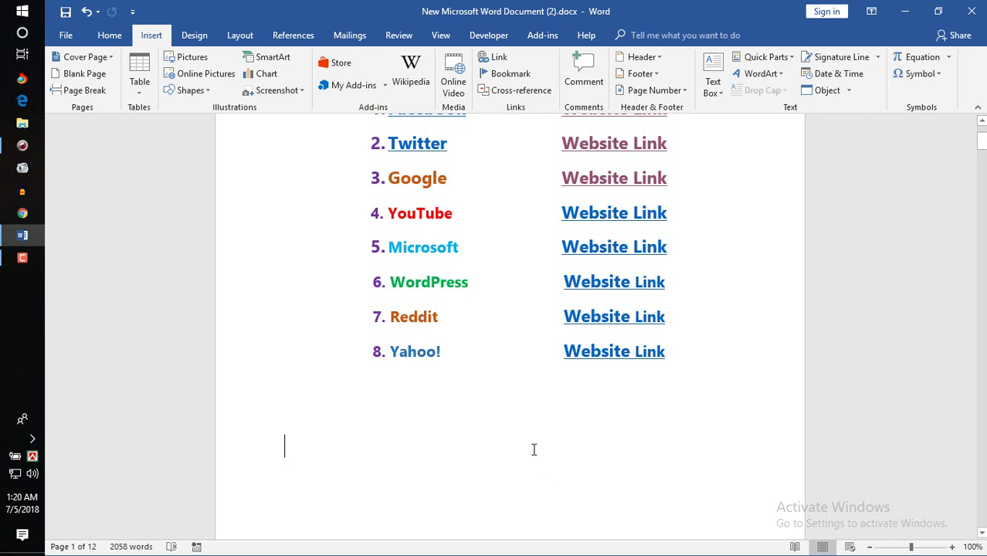
{"action": "type", "text": "New Wor"}
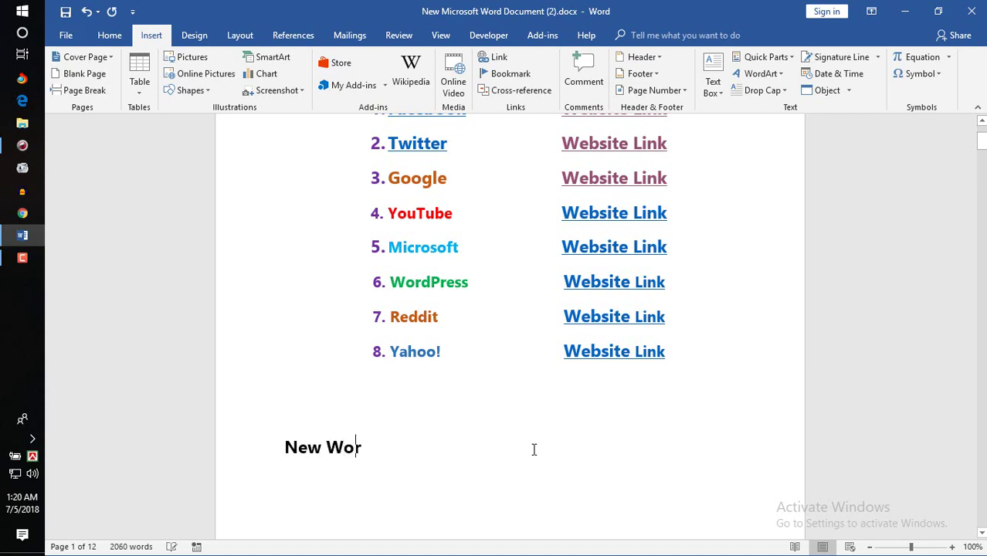
{"action": "type", "text": "d File"}
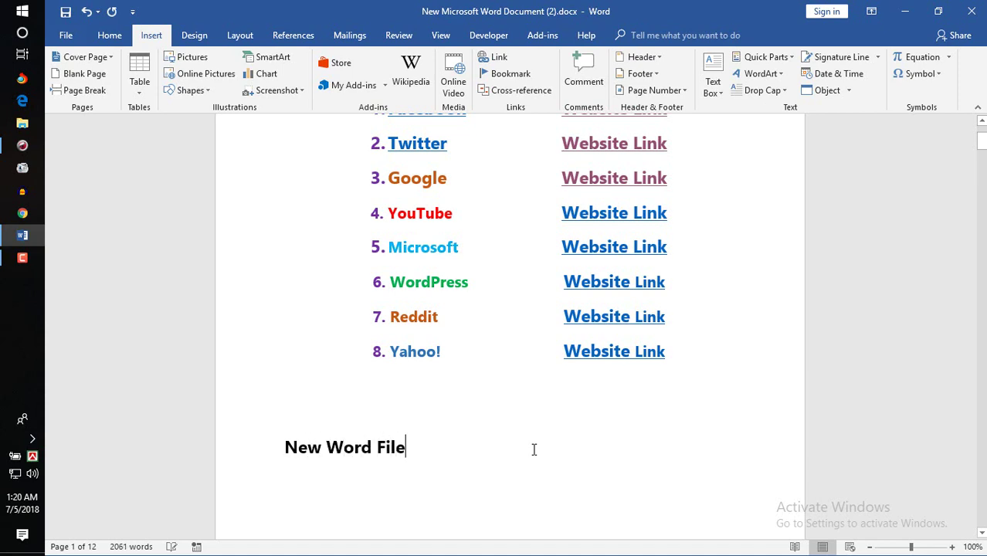
{"action": "left_click_drag", "start_coordinate": [409, 450], "coordinate": [294, 453]}
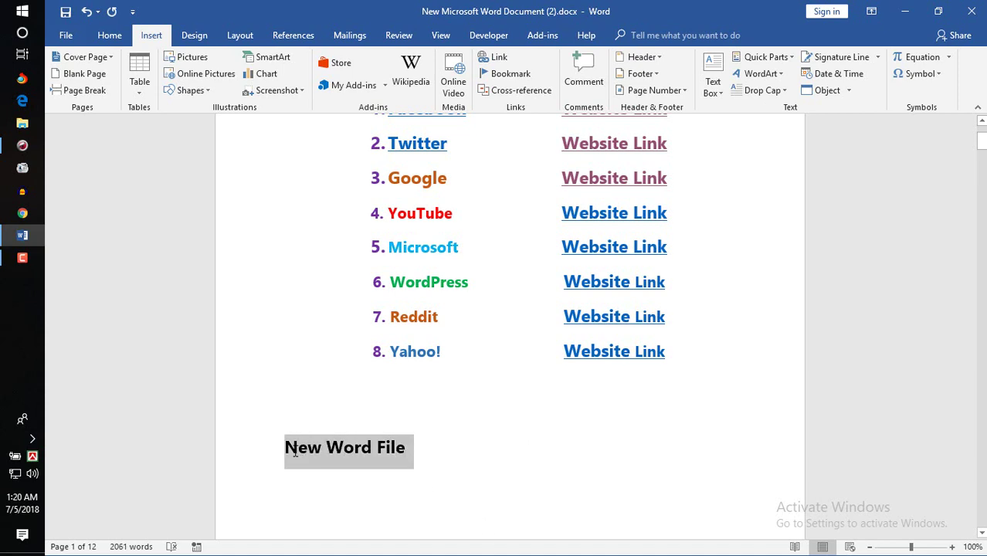
{"action": "left_click", "coordinate": [495, 57]}
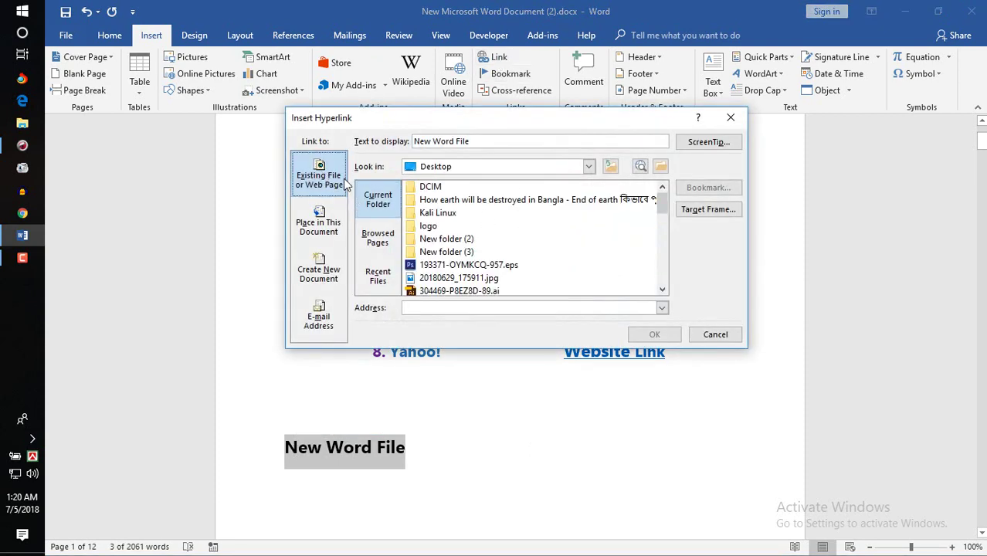
{"action": "left_click_drag", "start_coordinate": [661, 198], "coordinate": [654, 267]}
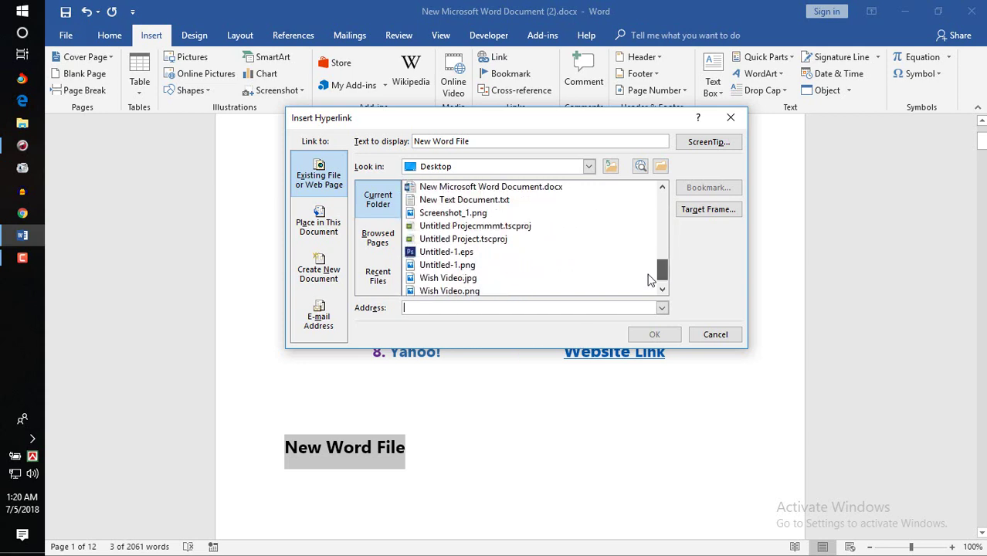
{"action": "left_click", "coordinate": [552, 189]}
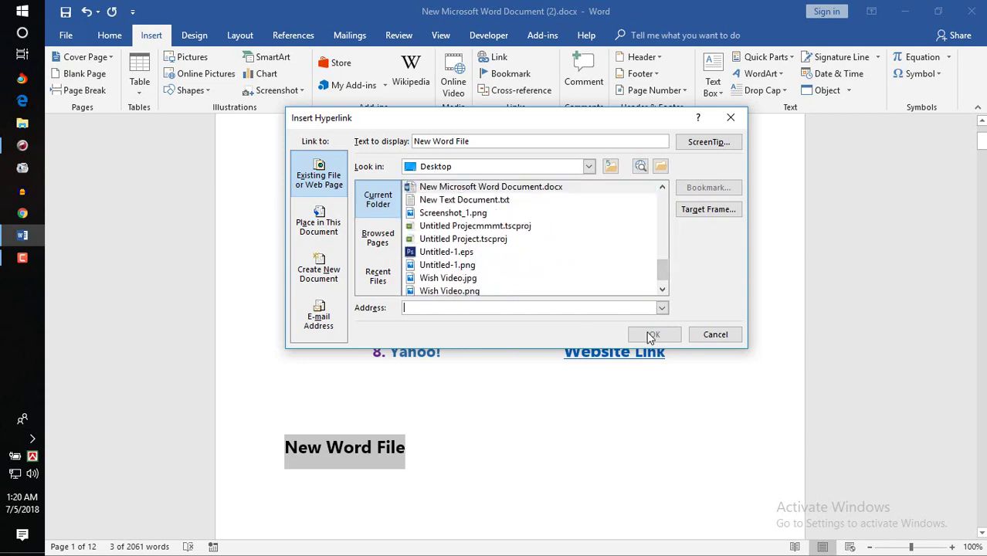
{"action": "double_click", "coordinate": [521, 189]}
{"action": "left_click", "coordinate": [522, 190]}
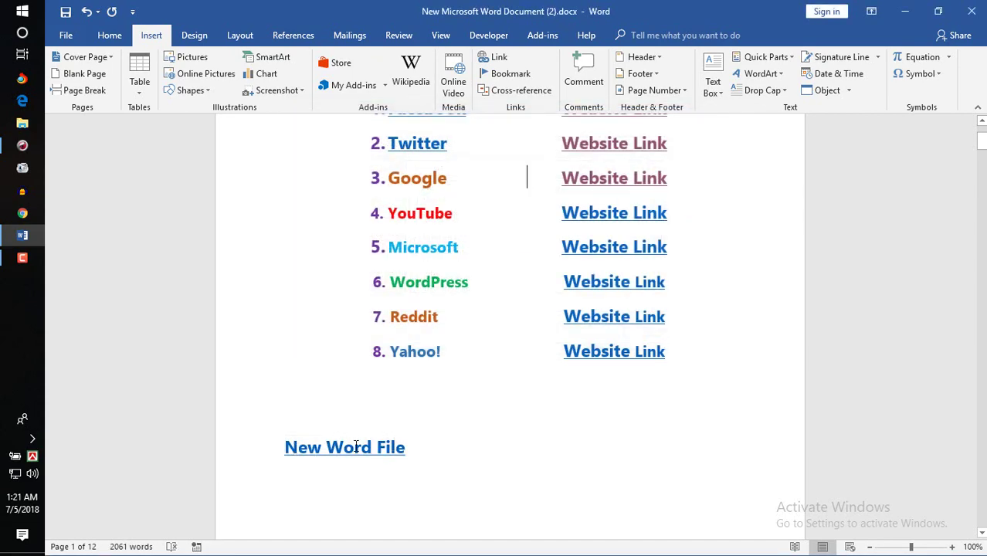
Step: Follow the New Word File link to open the document, then minimise it
{"action": "mouse_move", "coordinate": [356, 444]}
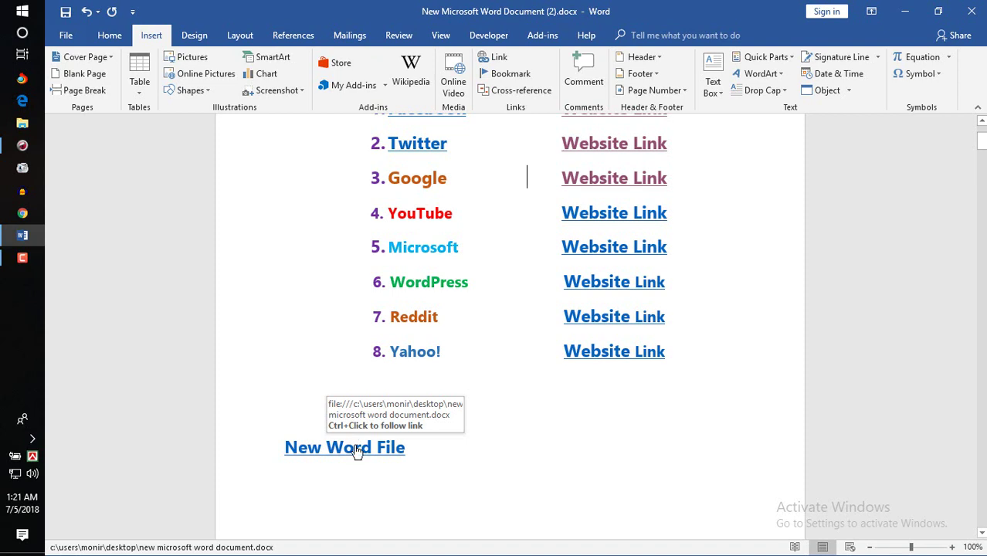
{"action": "left_click", "coordinate": [355, 452], "text": "ctrl"}
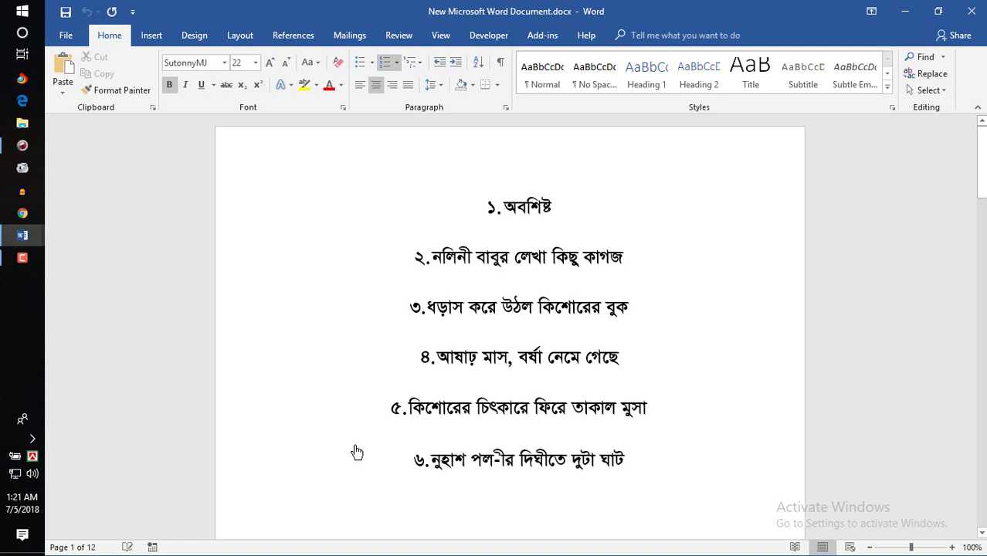
{"action": "left_click", "coordinate": [904, 11]}
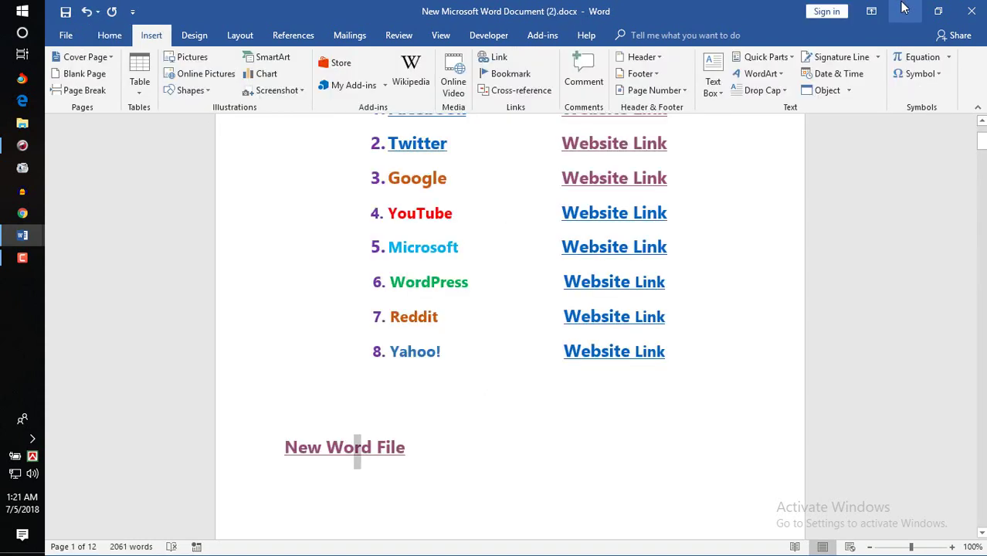
{"action": "left_click", "coordinate": [981, 144]}
{"action": "left_click_drag", "start_coordinate": [981, 144], "coordinate": [981, 146]}
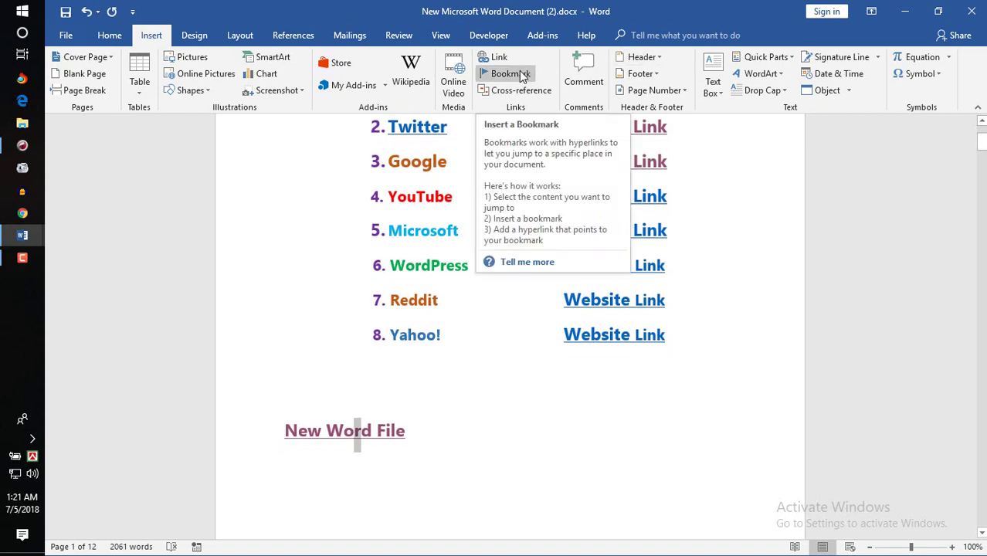
{"action": "left_click_drag", "start_coordinate": [981, 142], "coordinate": [981, 134]}
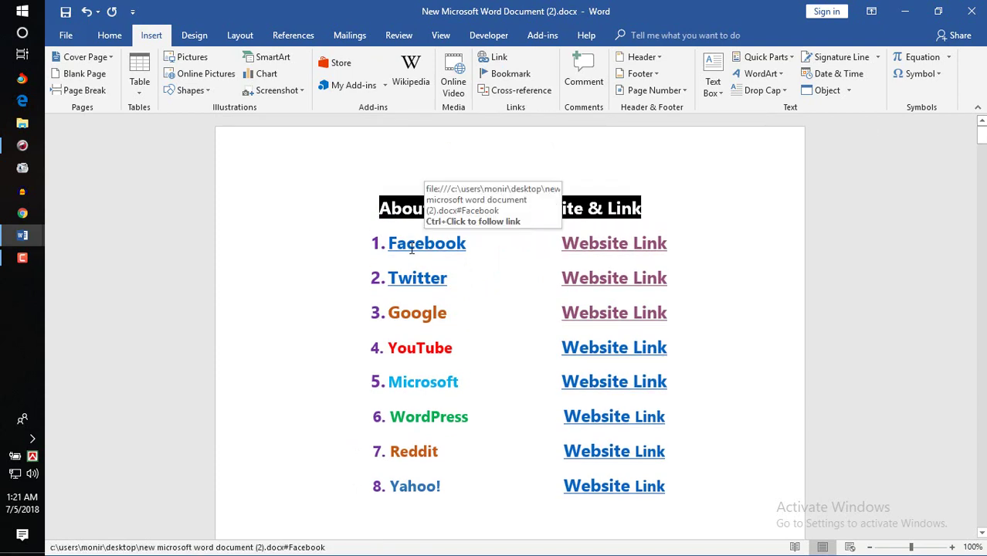
{"action": "left_click", "coordinate": [981, 136]}
{"action": "mouse_move", "coordinate": [982, 136]}
{"action": "left_mouse_down"}
{"action": "mouse_move", "coordinate": [982, 427]}
{"action": "mouse_move", "coordinate": [982, 133]}
{"action": "left_mouse_up"}
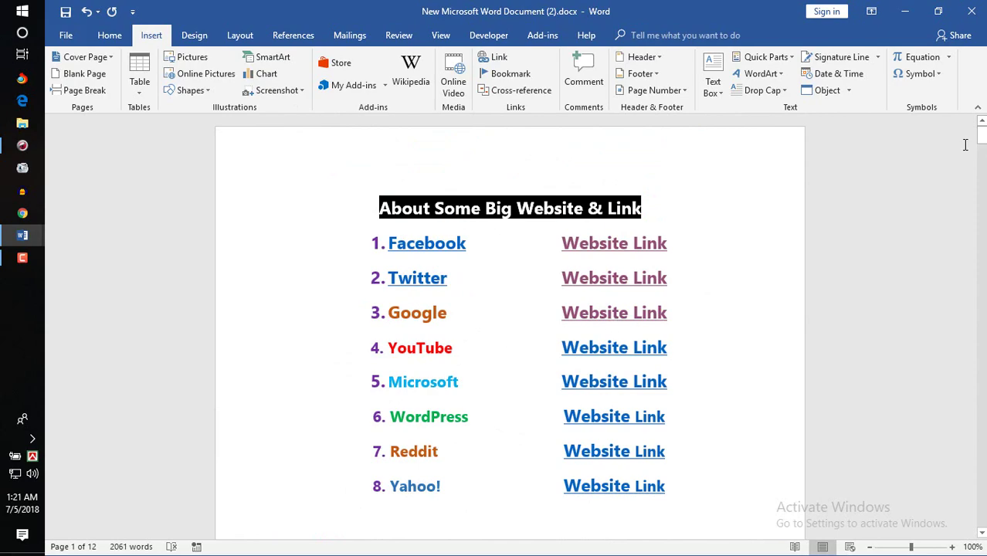
{"action": "left_click_drag", "start_coordinate": [981, 132], "coordinate": [981, 344]}
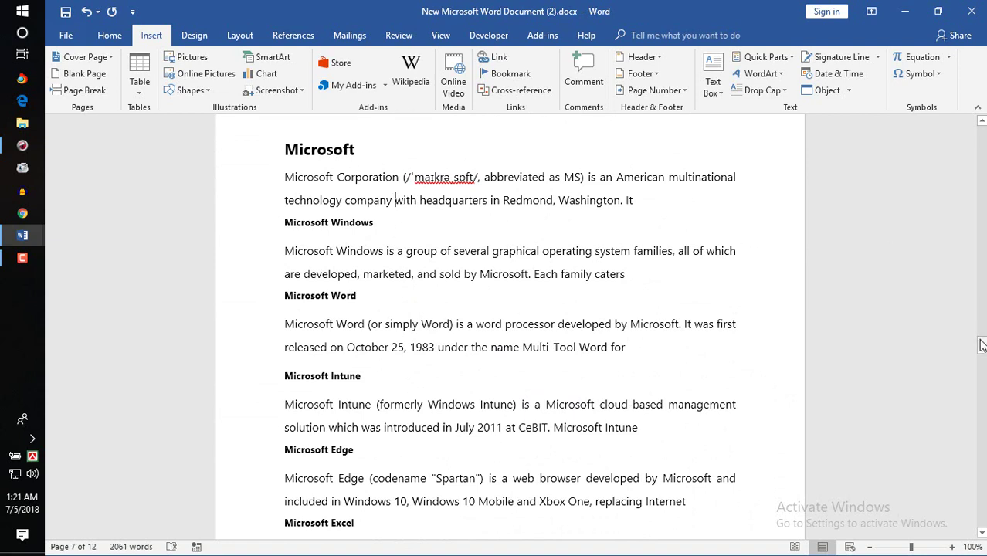
{"action": "left_click_drag", "start_coordinate": [981, 339], "coordinate": [982, 133]}
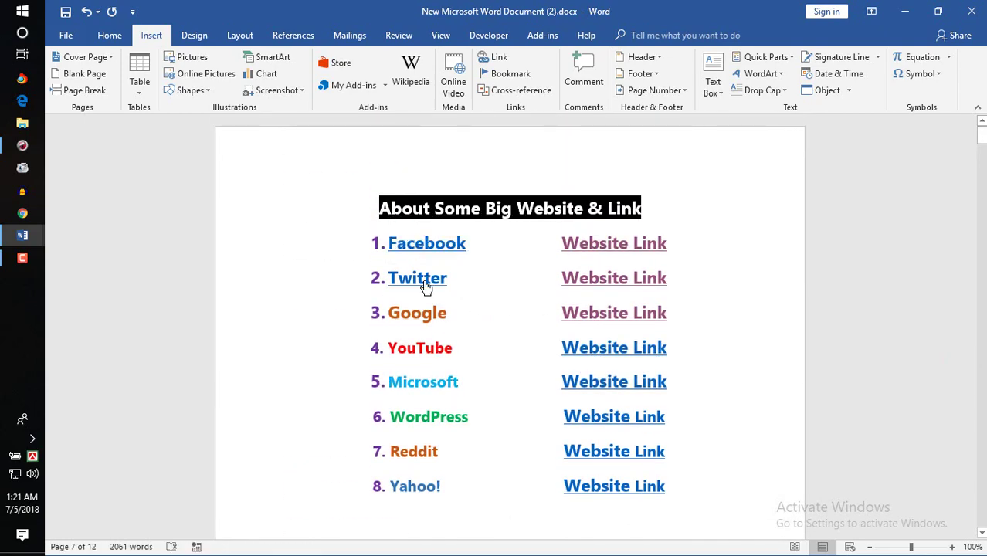
Step: Follow the Twitter link to its heading, then select the Google heading further down
{"action": "left_click", "coordinate": [424, 282], "text": "ctrl"}
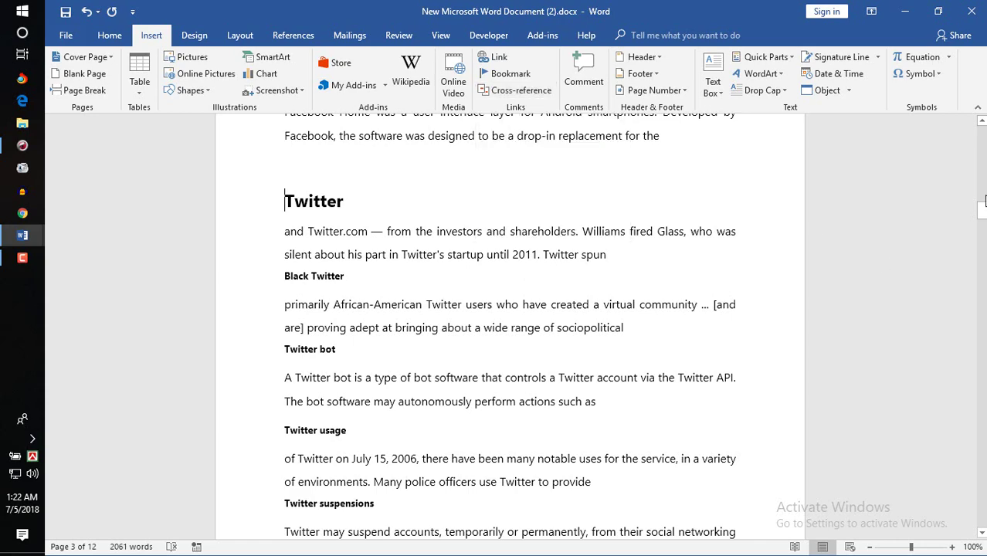
{"action": "mouse_move", "coordinate": [980, 210]}
{"action": "left_mouse_down"}
{"action": "mouse_move", "coordinate": [980, 132]}
{"action": "mouse_move", "coordinate": [981, 245]}
{"action": "left_mouse_up"}
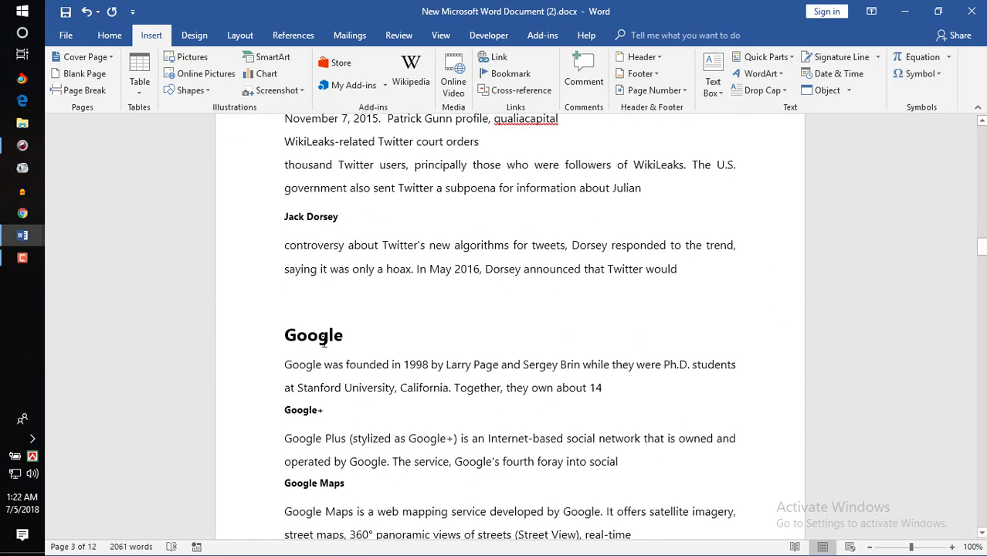
{"action": "left_click_drag", "start_coordinate": [285, 334], "coordinate": [341, 339]}
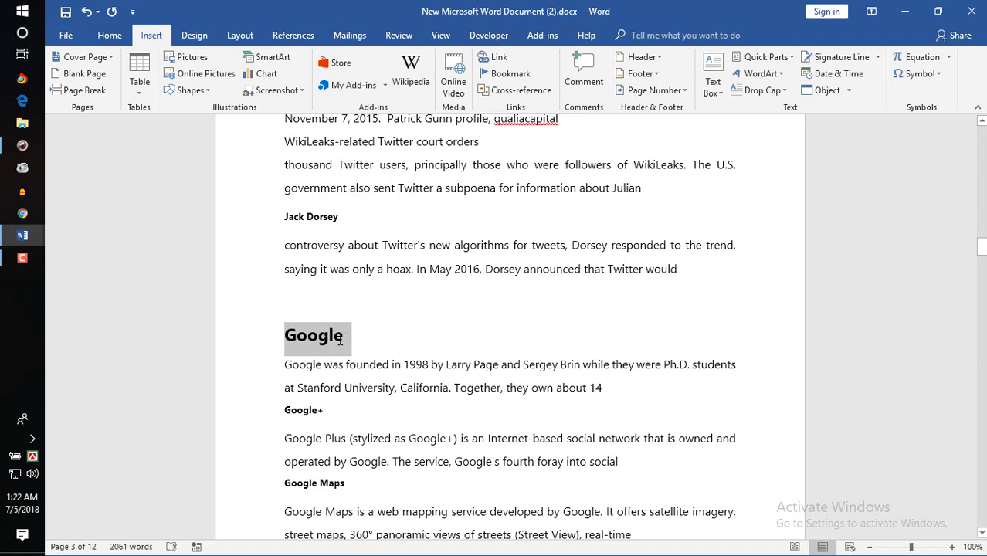
Step: Add a bookmark named Google to the selected Google heading
{"action": "left_click", "coordinate": [503, 74]}
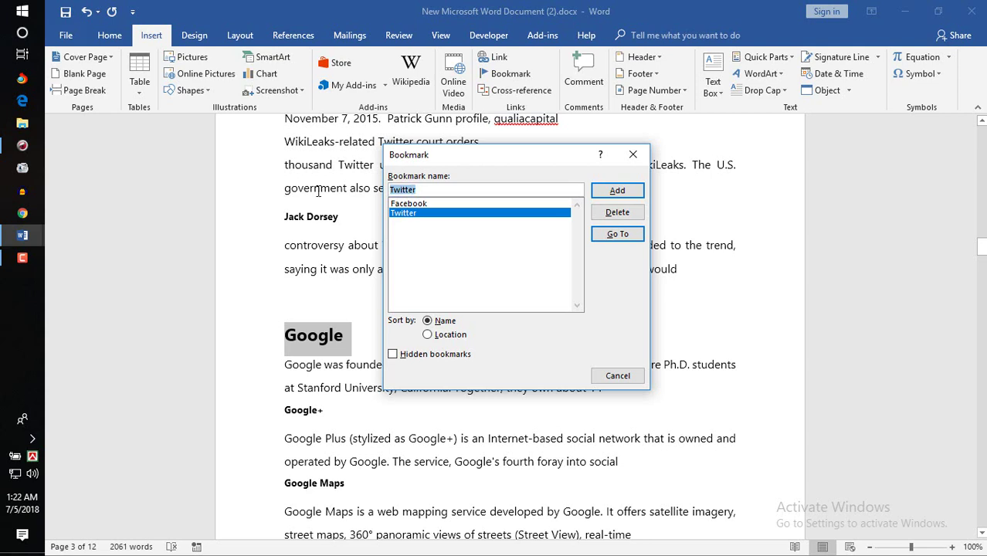
{"action": "type", "text": "Google"}
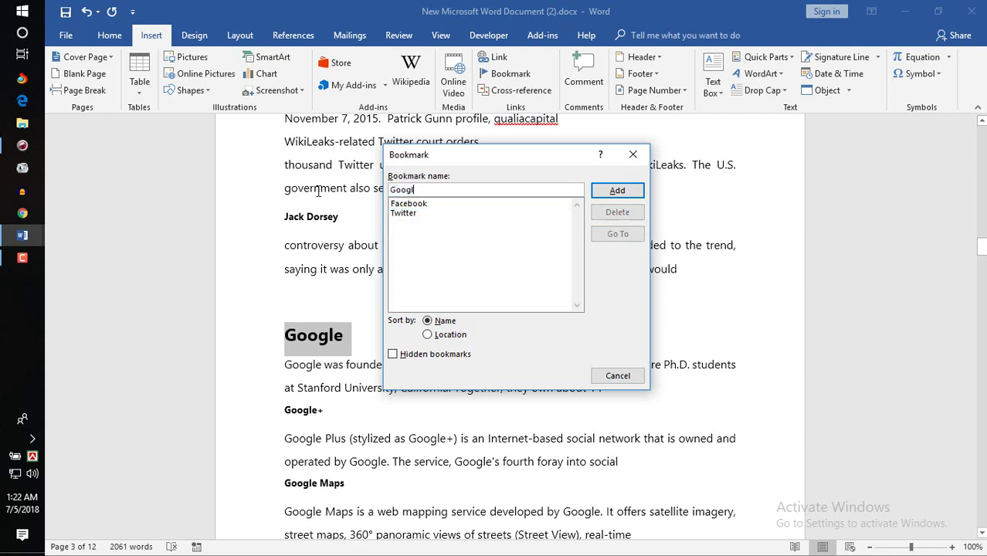
{"action": "left_click", "coordinate": [623, 192]}
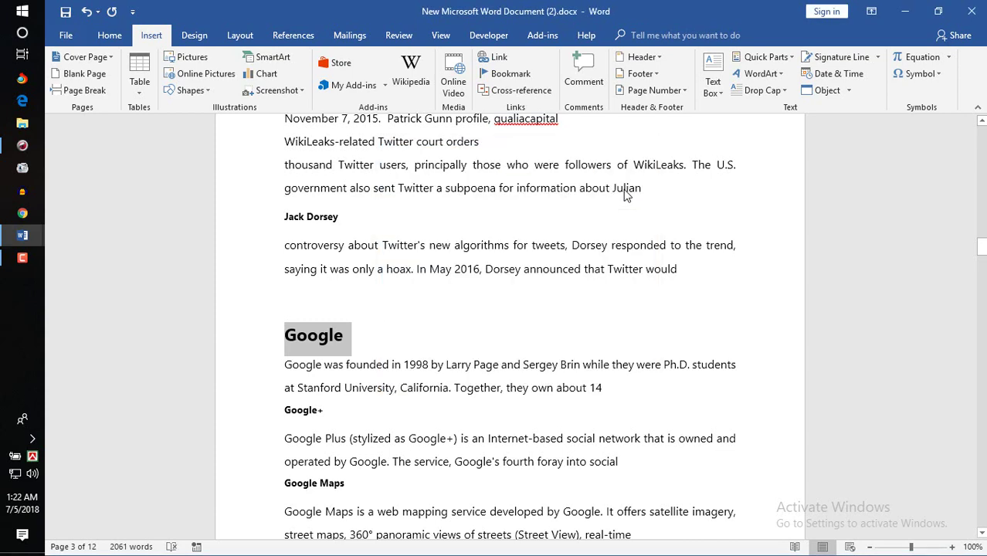
{"action": "left_click", "coordinate": [354, 346]}
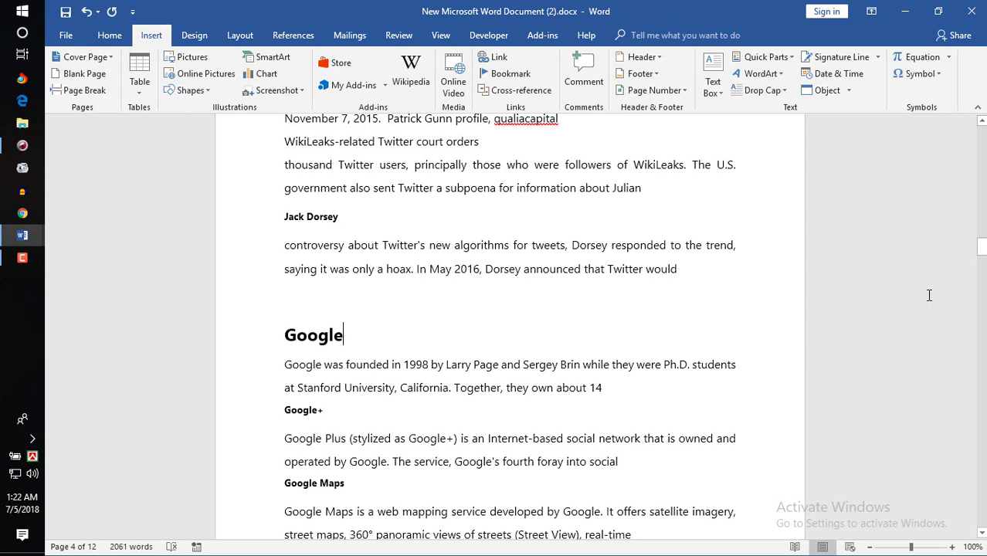
{"action": "left_click_drag", "start_coordinate": [982, 245], "coordinate": [853, 147]}
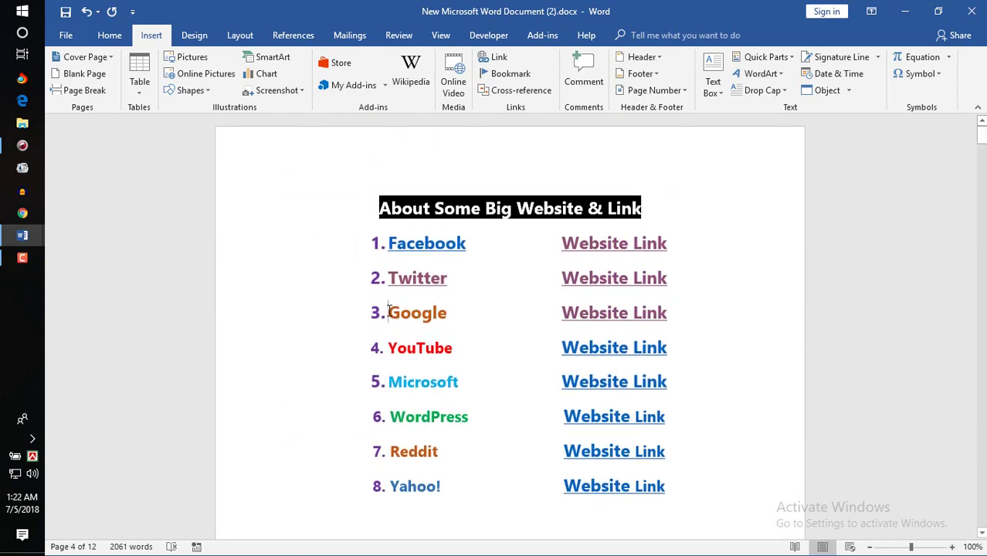
Step: Review the Facebook, Twitter and Google bookmarks, then select the YouTube heading
{"action": "left_click", "coordinate": [528, 73]}
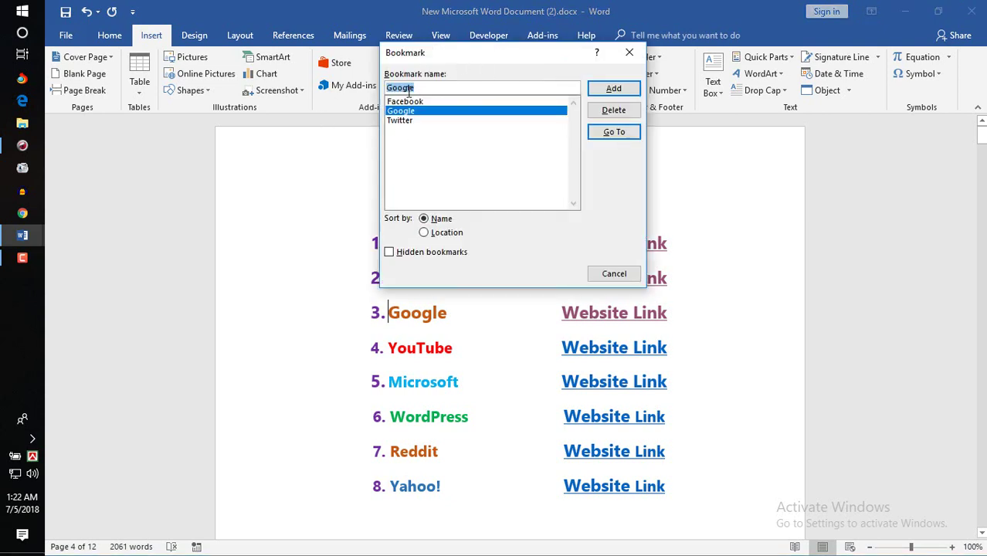
{"action": "left_click", "coordinate": [402, 121]}
{"action": "key", "text": "Up"}
{"action": "left_click", "coordinate": [629, 52]}
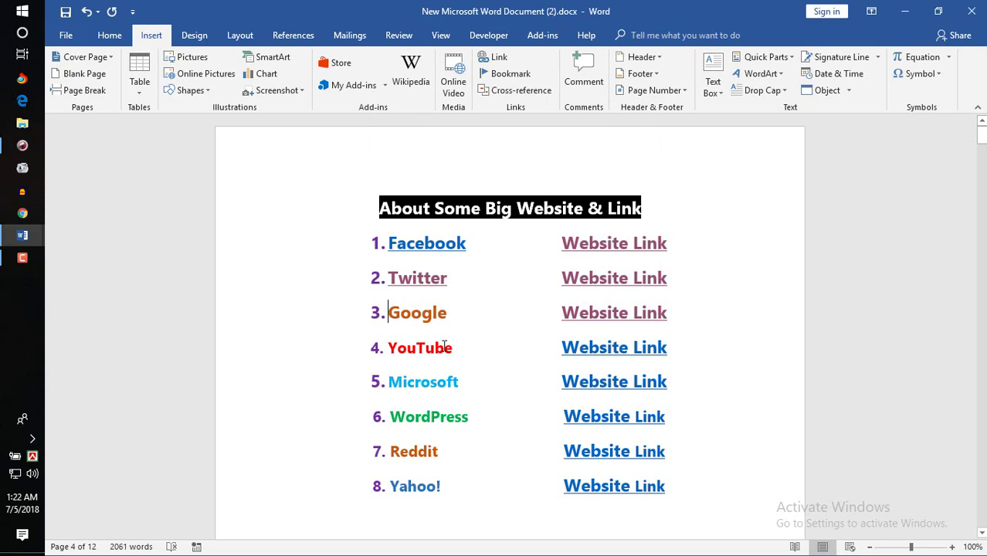
{"action": "left_click_drag", "start_coordinate": [981, 139], "coordinate": [963, 290]}
{"action": "left_click_drag", "start_coordinate": [349, 411], "coordinate": [283, 410]}
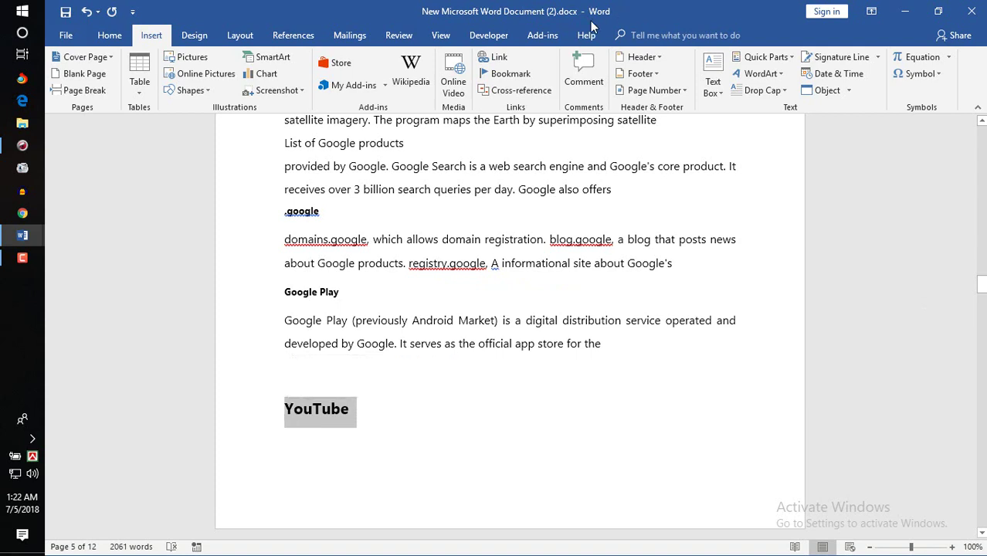
Step: Add a bookmark named Youtube to the selected YouTube heading
{"action": "left_click", "coordinate": [522, 74]}
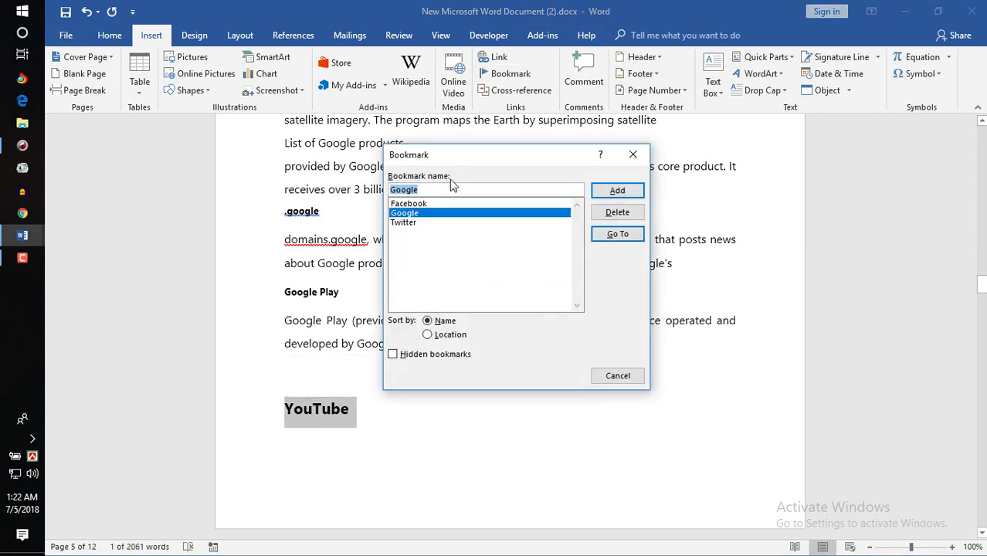
{"action": "left_click", "coordinate": [425, 192]}
{"action": "left_click_drag", "start_coordinate": [425, 191], "coordinate": [377, 193]}
{"action": "type", "text": "T"}
{"action": "key", "text": "BackSpace"}
{"action": "type", "text": "Youtube"}
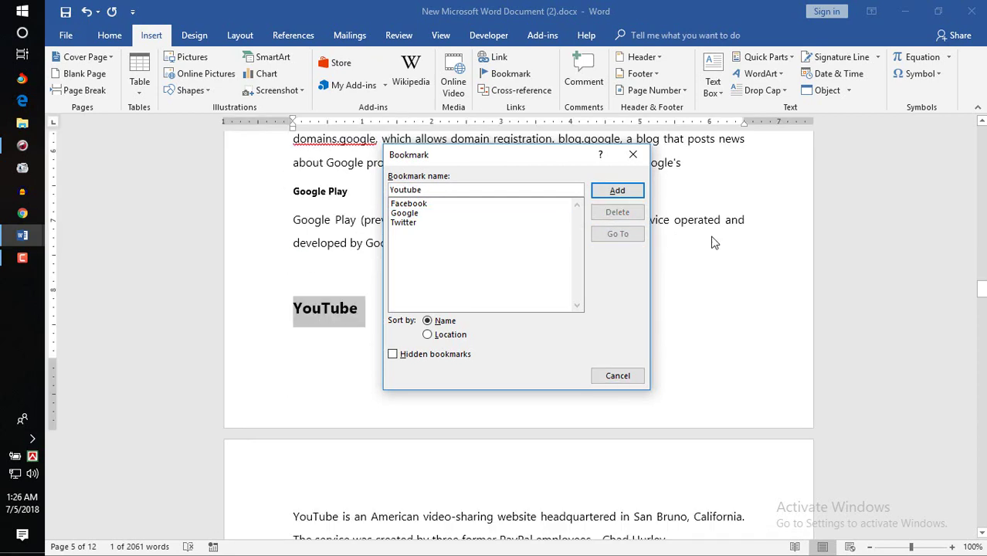
{"action": "left_click", "coordinate": [638, 191]}
{"action": "left_click", "coordinate": [838, 251]}
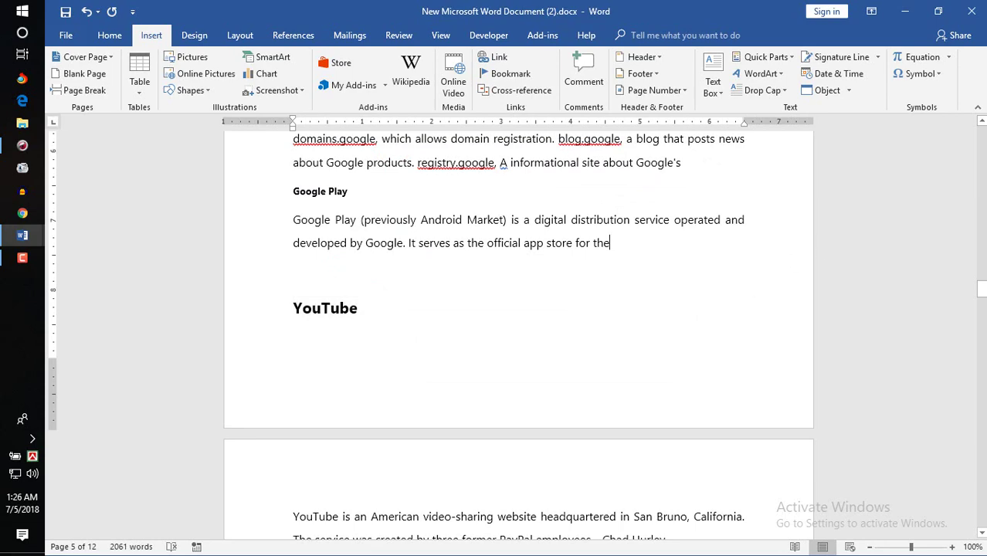
Step: Confirm Youtube is in the bookmark list, then place the cursor before Google in the list
{"action": "scroll", "coordinate": [518, 332], "scroll_direction": "up", "scroll_amount": 8}
{"action": "scroll", "coordinate": [518, 332], "scroll_direction": "up", "scroll_amount": 10}
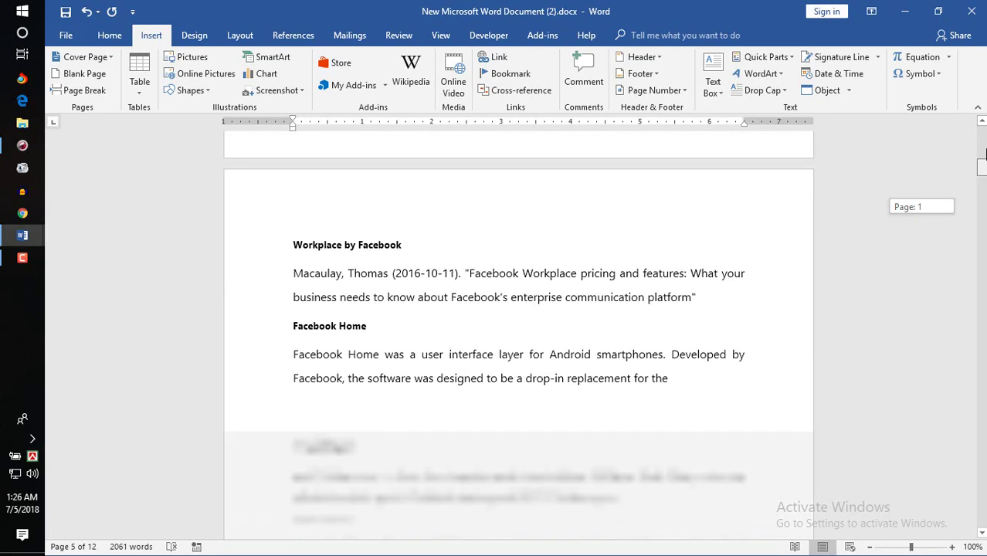
{"action": "scroll", "coordinate": [518, 332], "scroll_direction": "up", "scroll_amount": 10}
{"action": "scroll", "coordinate": [518, 332], "scroll_direction": "up", "scroll_amount": 5}
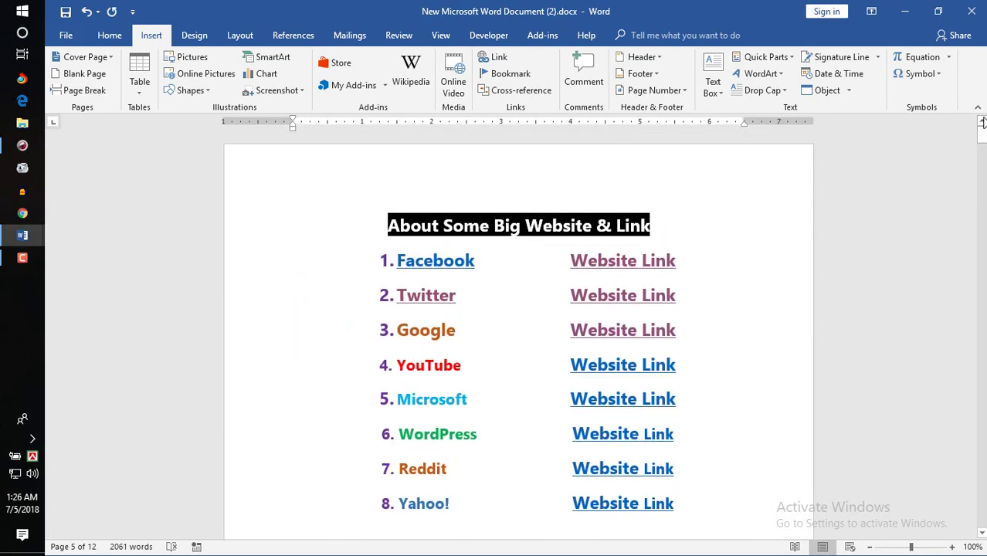
{"action": "left_click", "coordinate": [512, 76]}
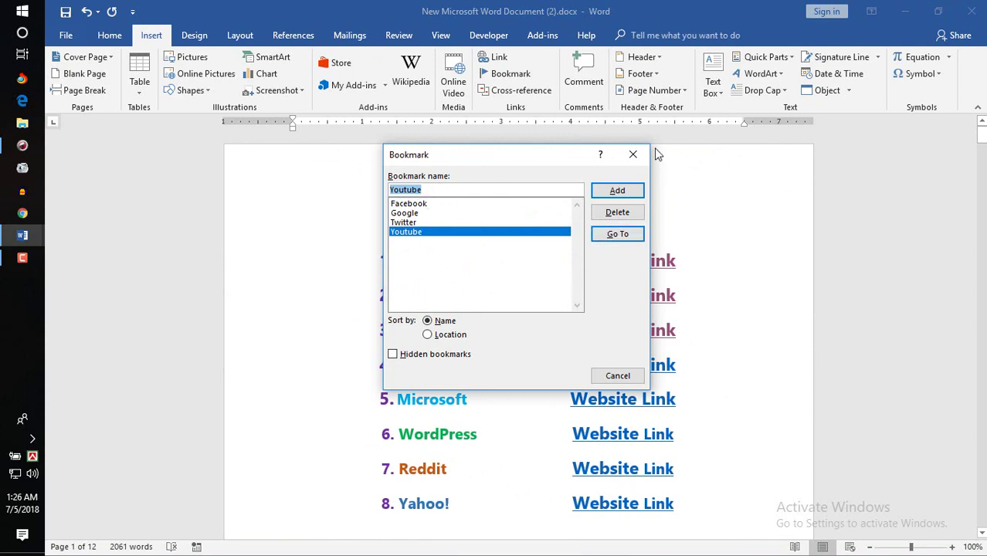
{"action": "left_click", "coordinate": [633, 154]}
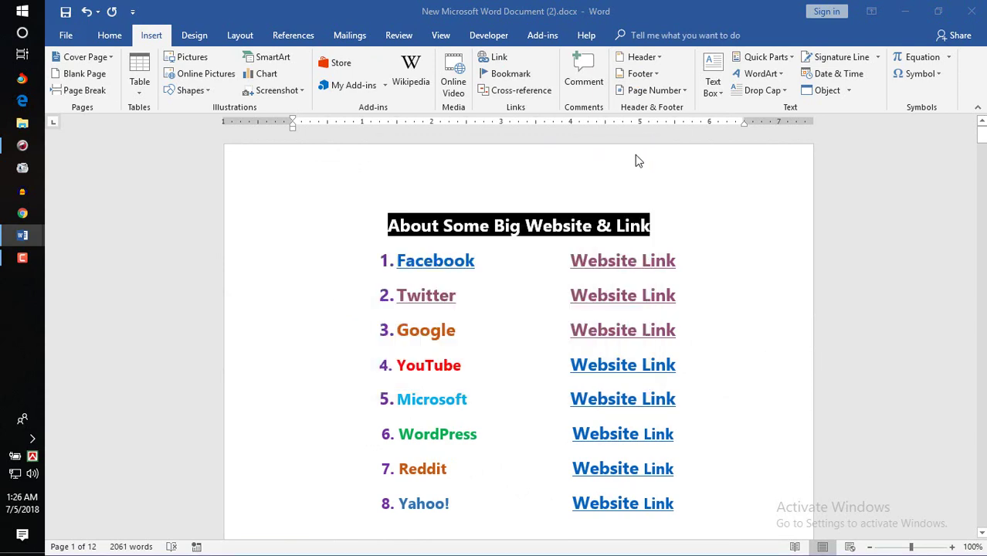
{"action": "left_click", "coordinate": [398, 327]}
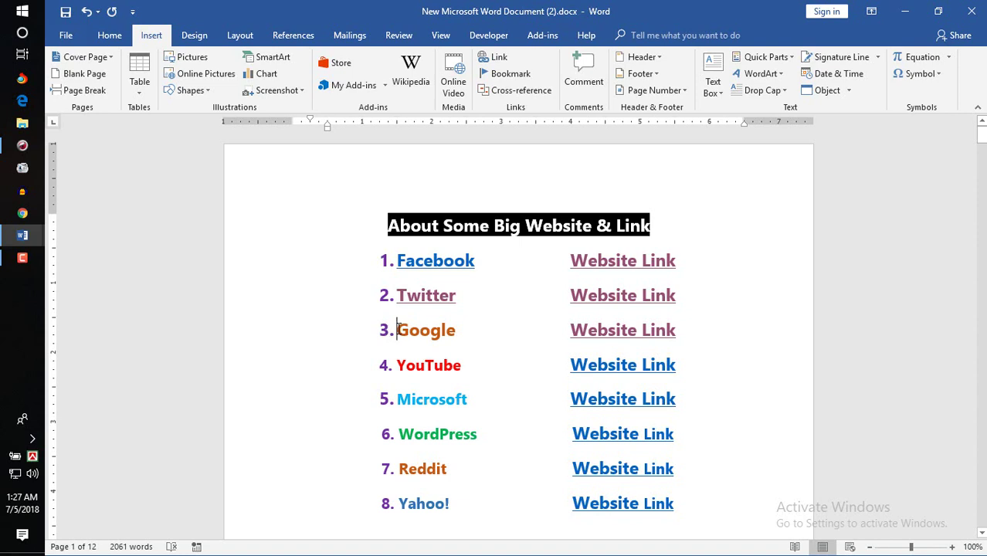
Step: Insert a cross-reference to the Google bookmark on its own line above the Google item
{"action": "left_click", "coordinate": [514, 94]}
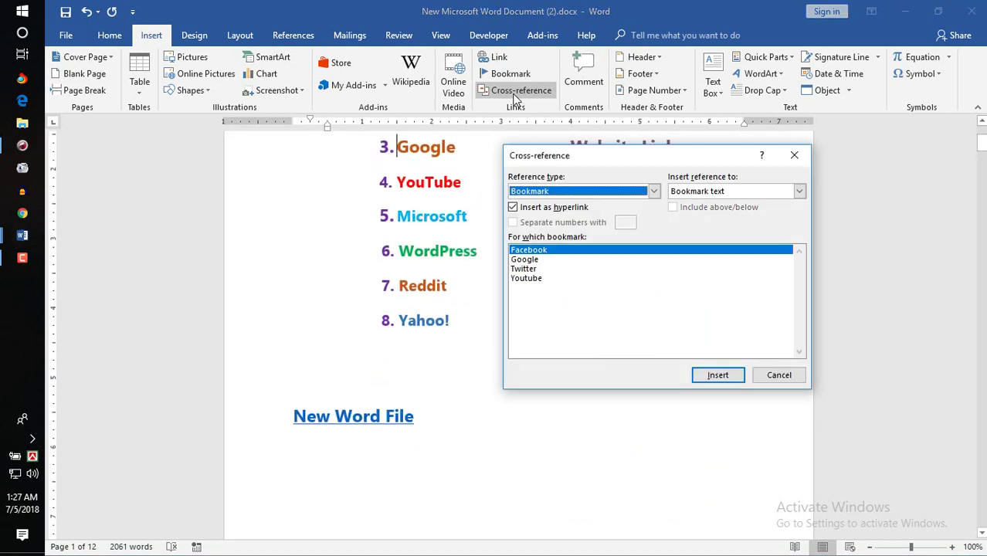
{"action": "left_click", "coordinate": [531, 261]}
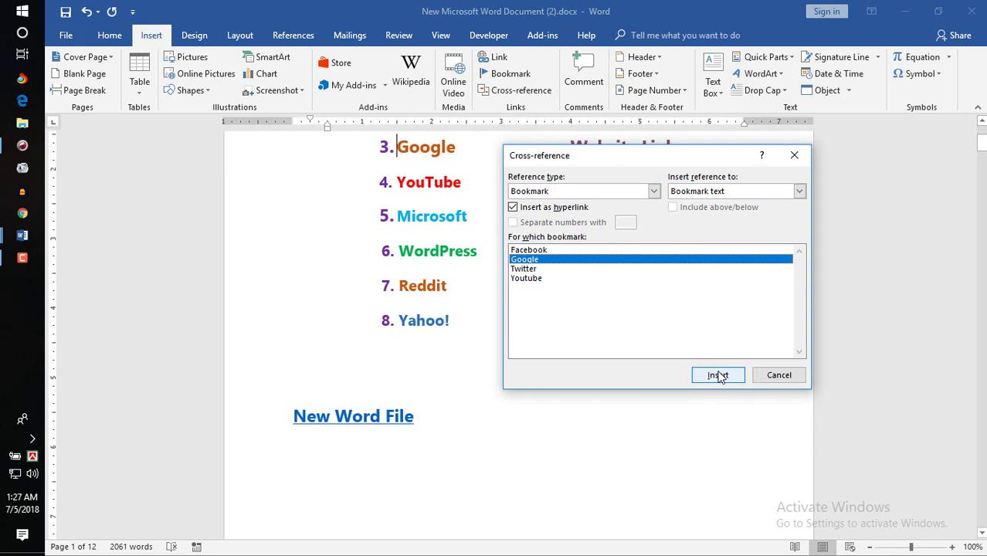
{"action": "left_click", "coordinate": [717, 375]}
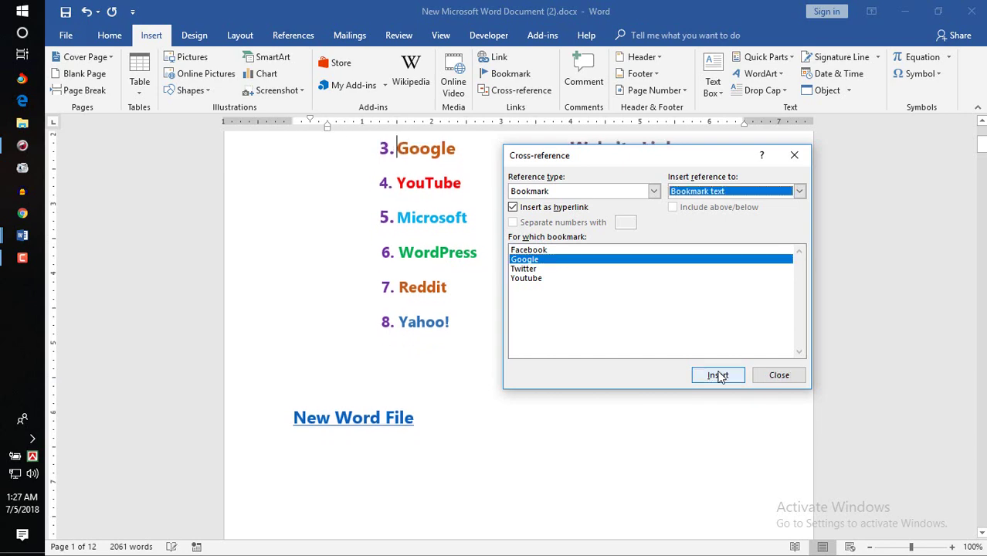
{"action": "left_click", "coordinate": [792, 162]}
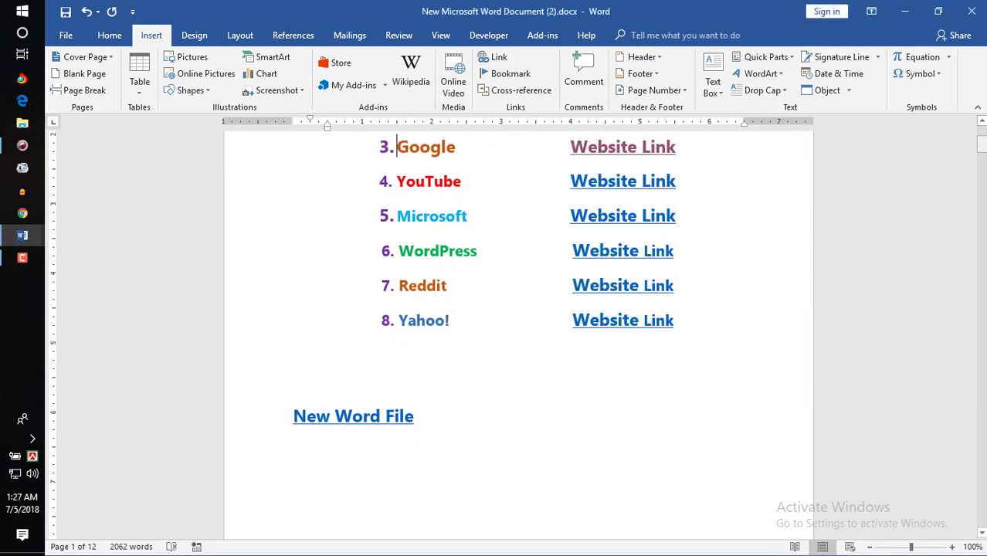
{"action": "left_click_drag", "start_coordinate": [981, 145], "coordinate": [983, 129]}
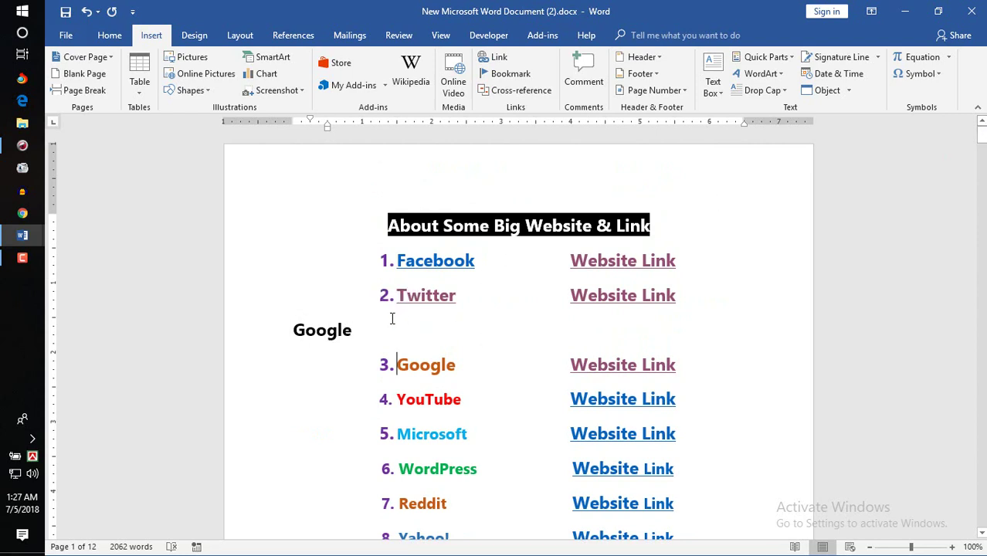
Step: Number the Google cross-reference '3.' and indent it to line up with the list
{"action": "left_click", "coordinate": [294, 332]}
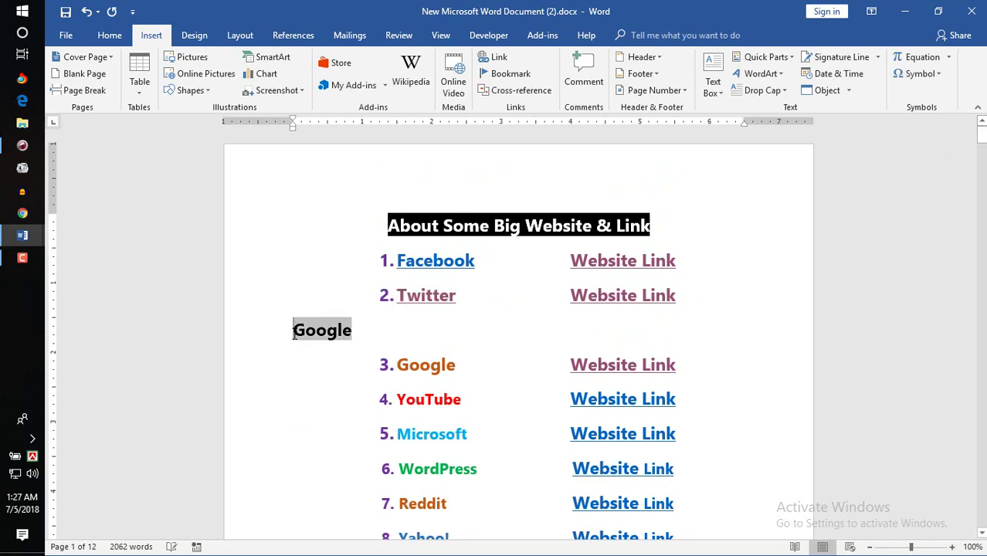
{"action": "type", "text": "3."}
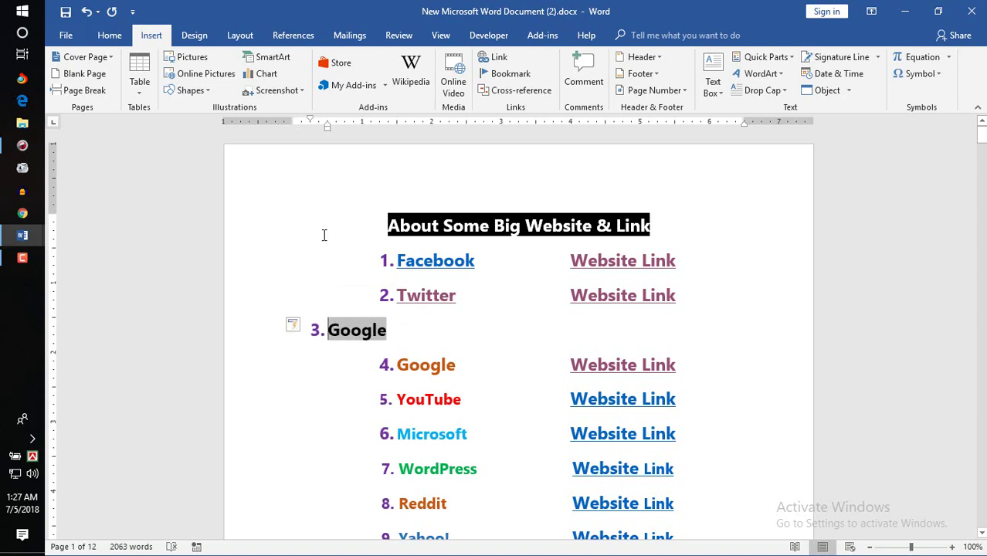
{"action": "left_click_drag", "start_coordinate": [313, 123], "coordinate": [378, 126]}
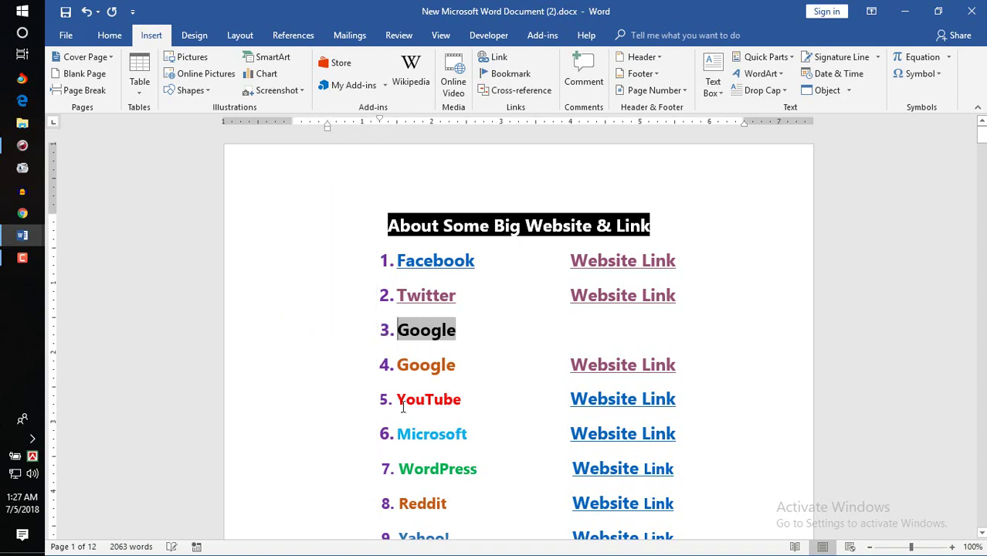
{"action": "left_click", "coordinate": [497, 399]}
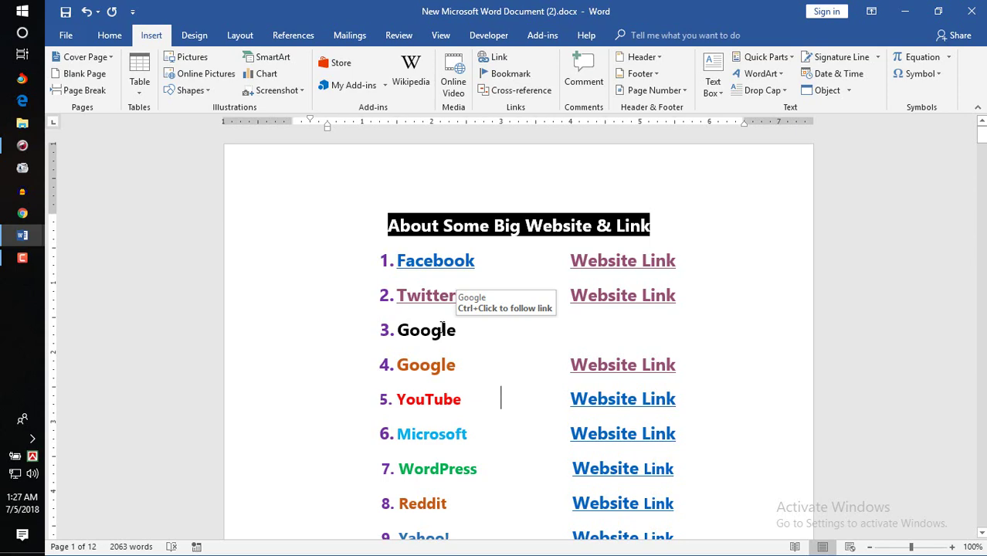
Step: Test the Google link, delete the old Google entry, and undo to keep the linked item 3
{"action": "left_click", "coordinate": [429, 337], "text": "ctrl"}
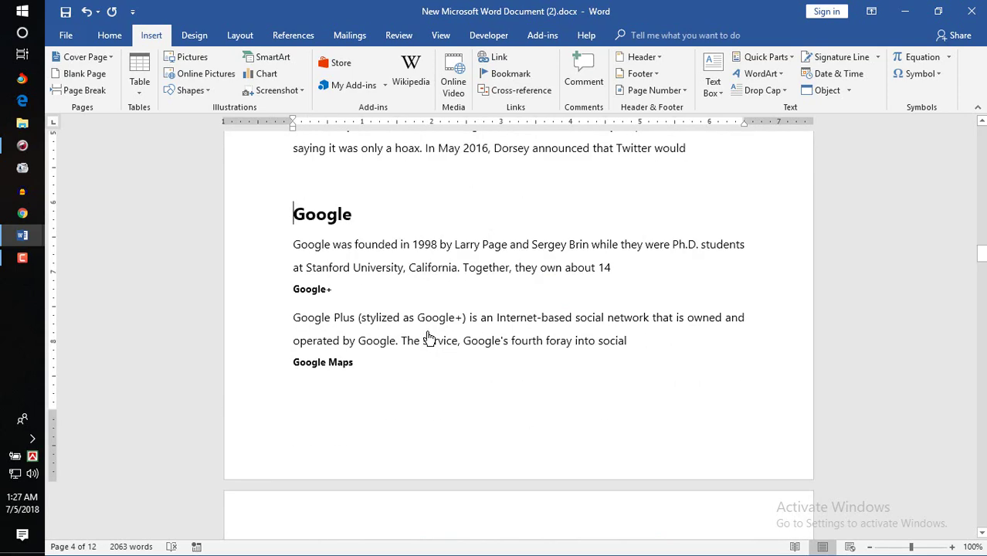
{"action": "left_click_drag", "start_coordinate": [980, 255], "coordinate": [980, 135]}
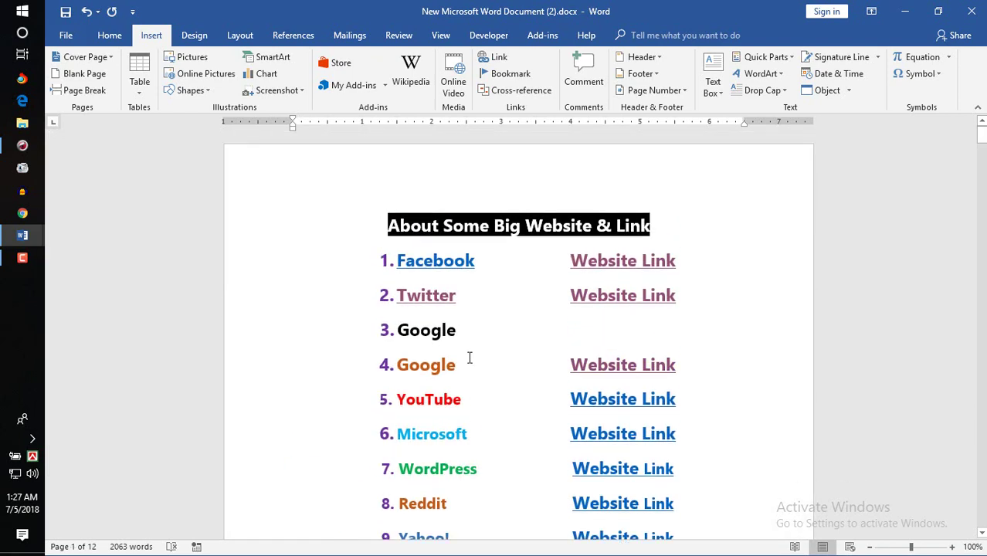
{"action": "left_click_drag", "start_coordinate": [467, 356], "coordinate": [473, 334]}
{"action": "left_click", "coordinate": [465, 364]}
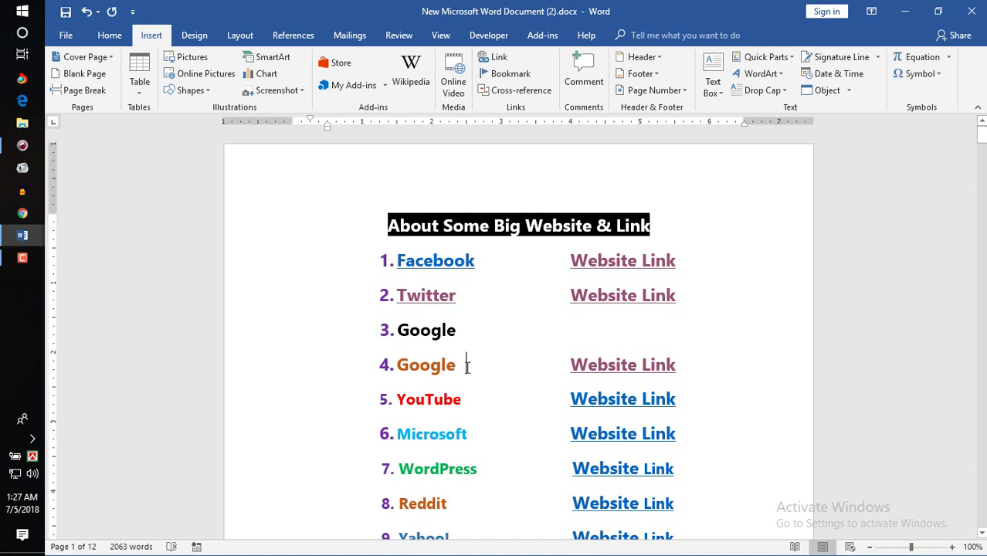
{"action": "key", "text": "BackSpace"}
{"action": "key", "text": "BackSpace"}
{"action": "key", "text": "BackSpace"}
{"action": "key", "text": "BackSpace"}
{"action": "key", "text": "BackSpace"}
{"action": "key", "text": "BackSpace"}
{"action": "key", "text": "BackSpace"}
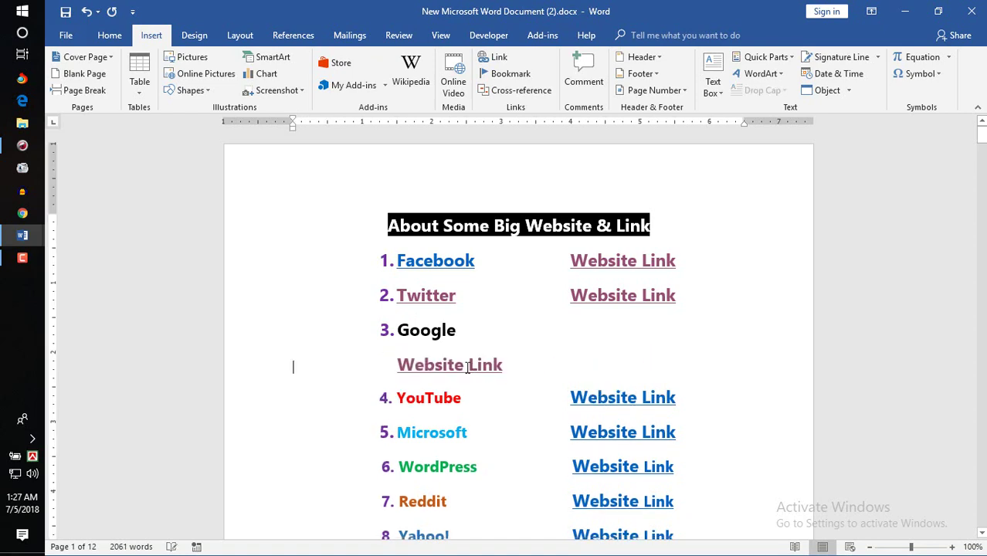
{"action": "key", "text": "BackSpace"}
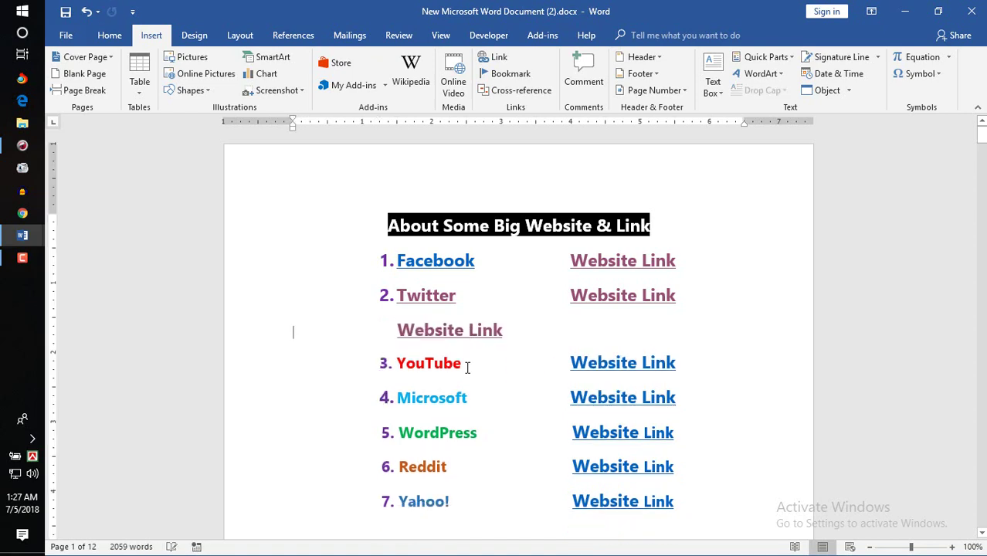
{"action": "key", "text": "ctrl+z"}
{"action": "key", "text": "ctrl+z"}
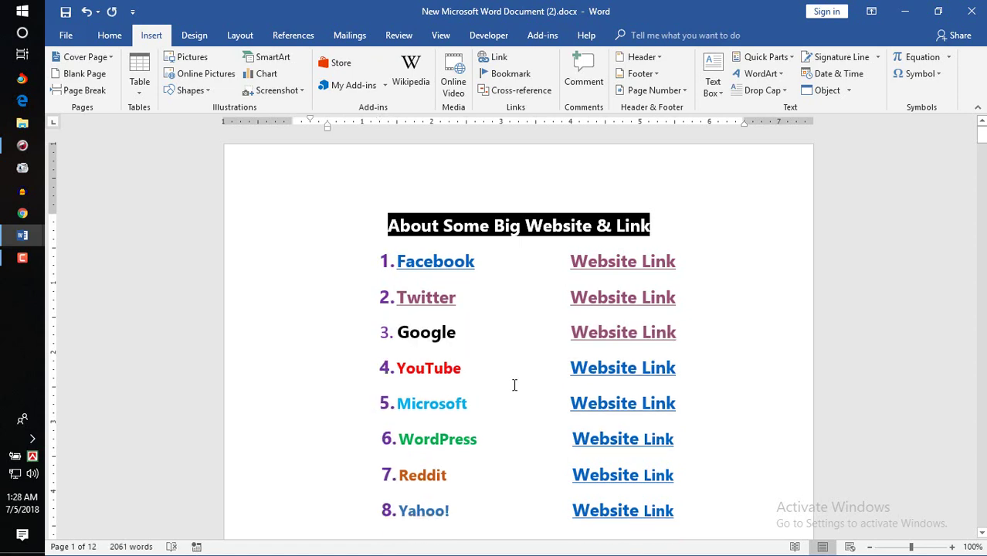
{"action": "left_click", "coordinate": [397, 368]}
Step: Insert a cross-reference to the YouTube bookmark above the old YouTube item
{"action": "left_click", "coordinate": [506, 91]}
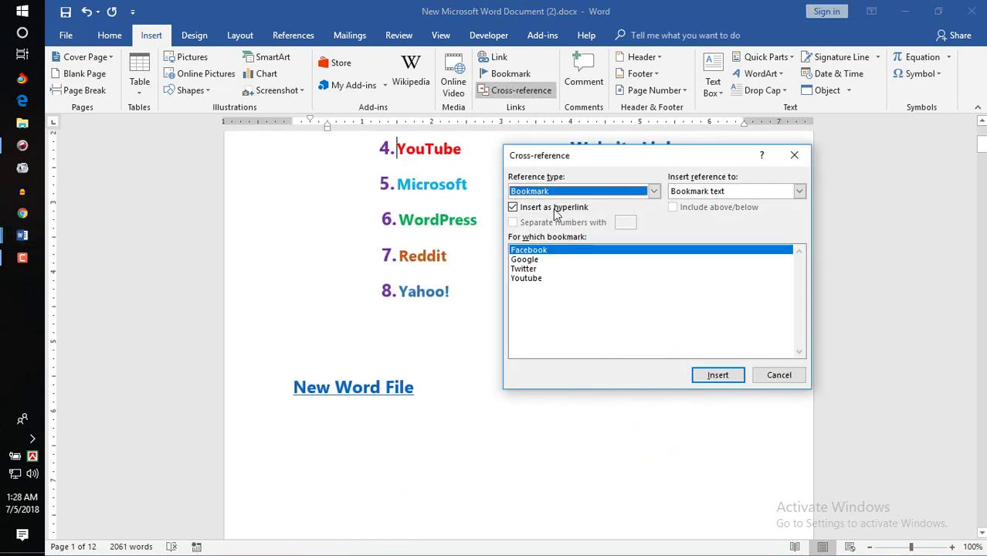
{"action": "left_click", "coordinate": [526, 278]}
{"action": "left_click", "coordinate": [733, 378]}
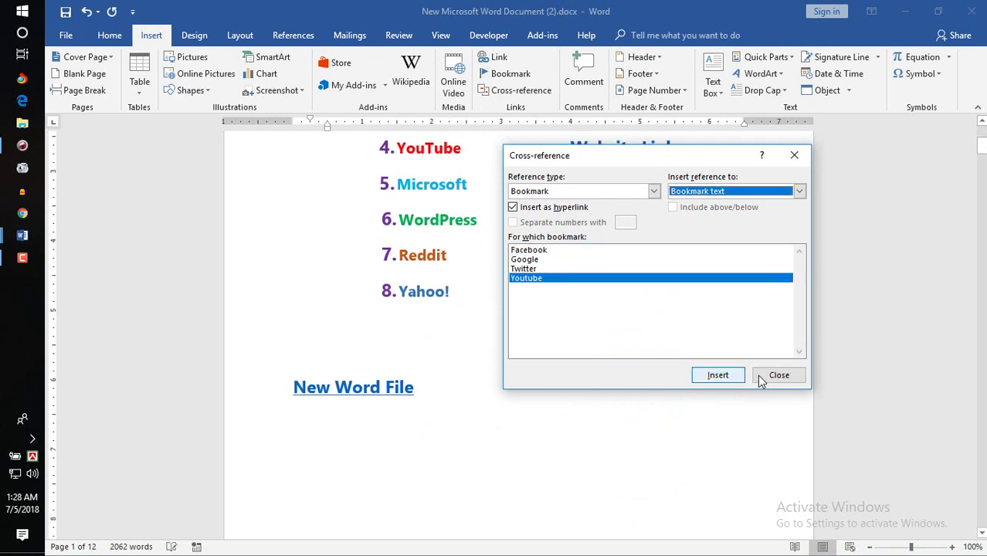
{"action": "left_click", "coordinate": [762, 377]}
{"action": "left_click", "coordinate": [981, 123]}
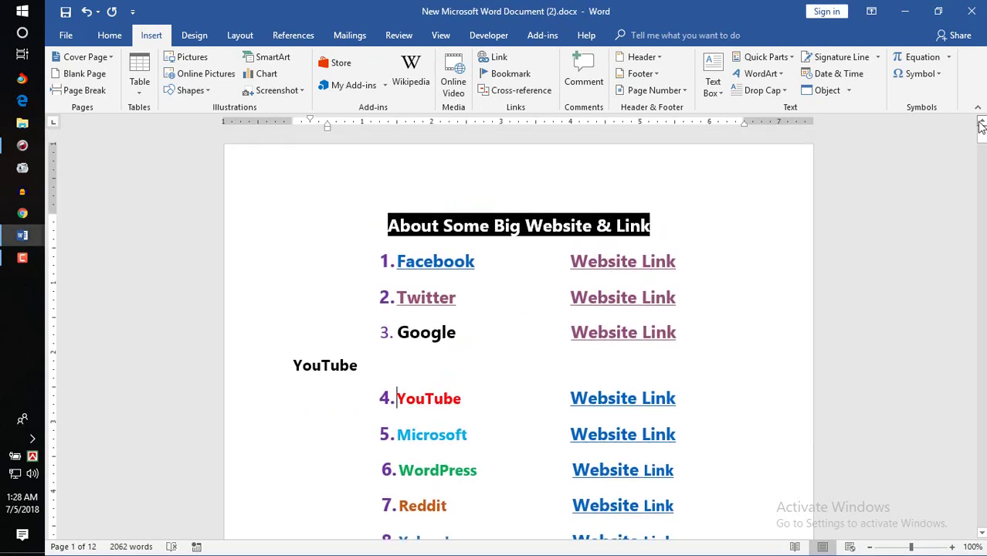
Step: Number the YouTube cross-reference '4.' and indent it to align with the list
{"action": "left_click", "coordinate": [291, 370]}
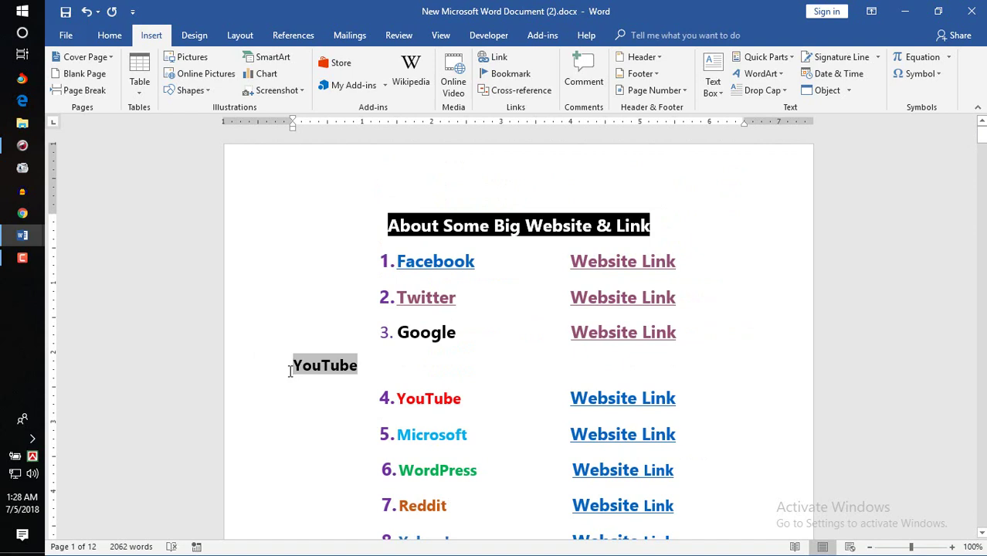
{"action": "type", "text": "4."}
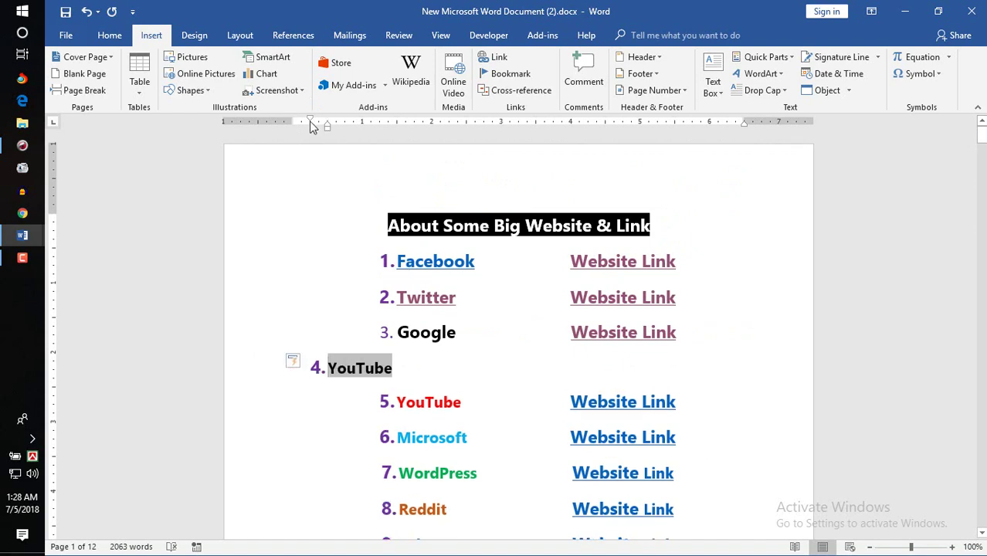
{"action": "left_click_drag", "start_coordinate": [311, 122], "coordinate": [379, 121]}
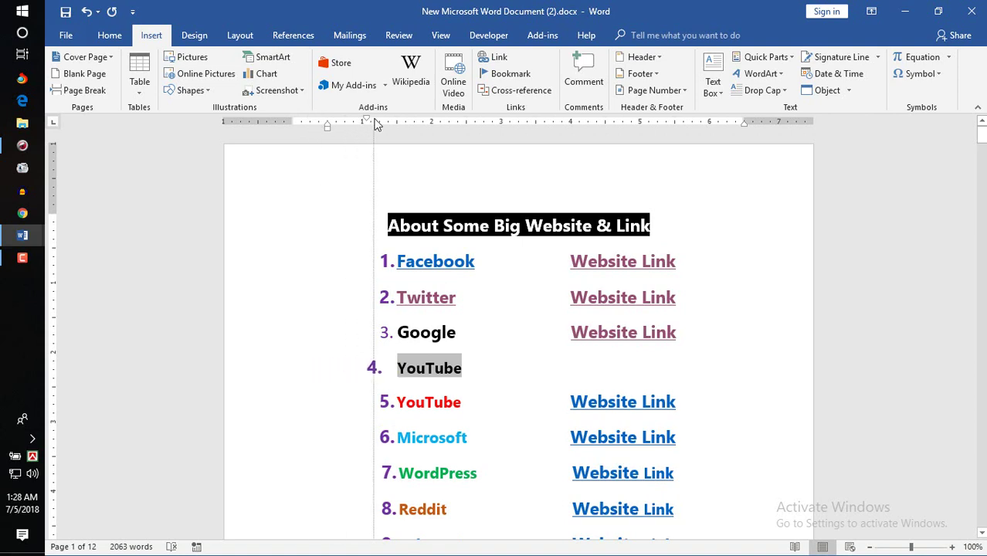
Step: Delete the old YouTube item and join its Website Link onto the new YouTube line
{"action": "left_click", "coordinate": [462, 400]}
{"action": "key", "text": "BackSpace"}
{"action": "key", "text": "BackSpace"}
{"action": "key", "text": "BackSpace"}
{"action": "key", "text": "BackSpace"}
{"action": "key", "text": "BackSpace"}
{"action": "key", "text": "BackSpace"}
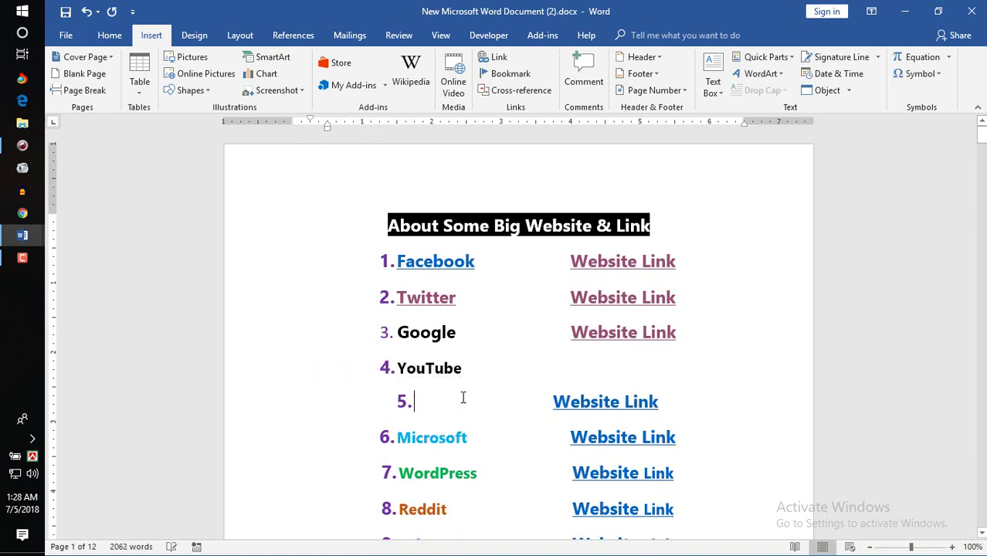
{"action": "key", "text": "BackSpace"}
{"action": "key", "text": "BackSpace"}
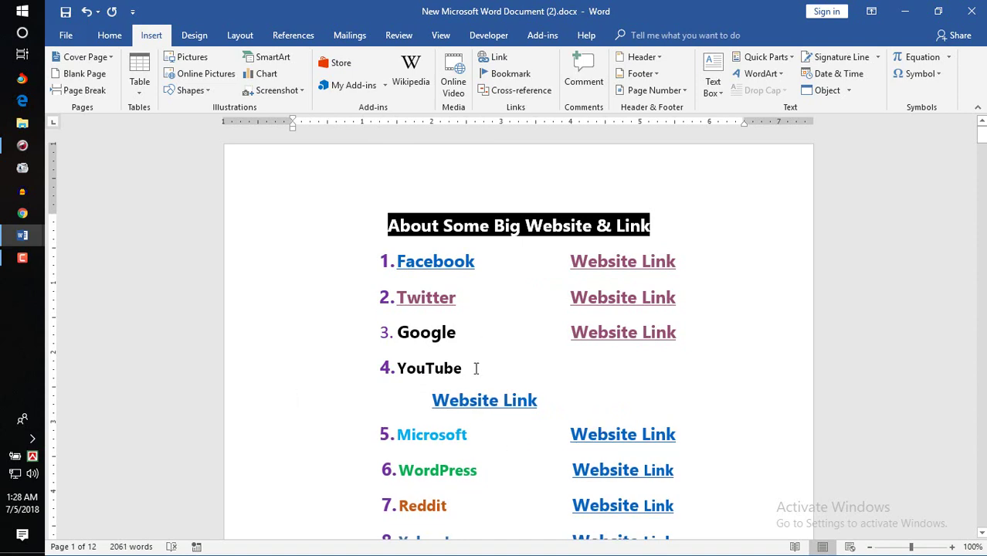
{"action": "double_click", "coordinate": [475, 368]}
{"action": "key", "text": "Delete"}
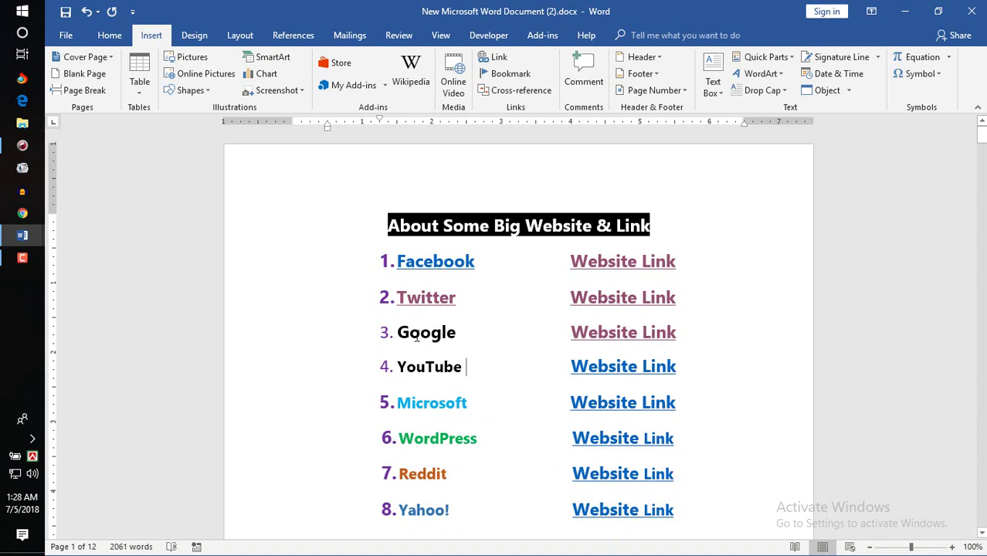
{"action": "double_click", "coordinate": [456, 332]}
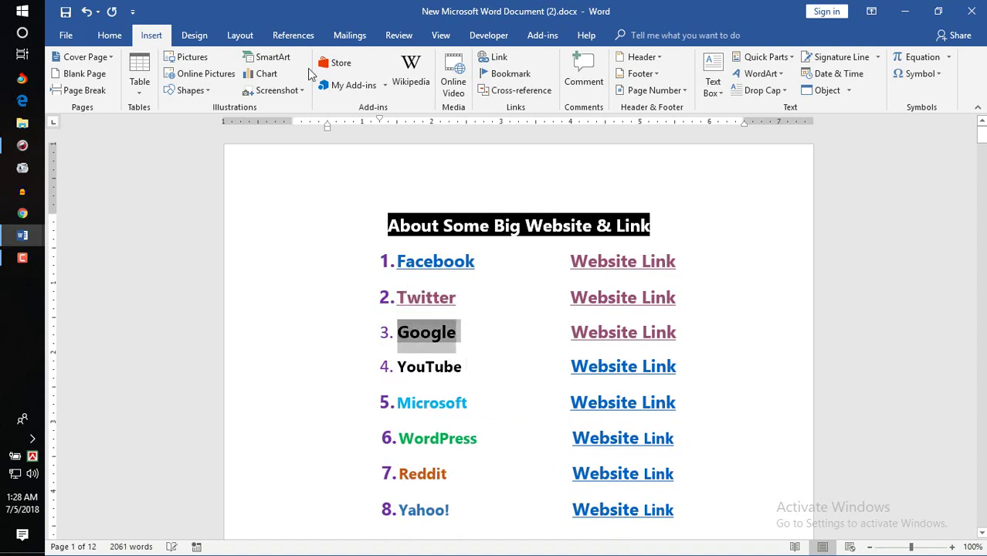
Step: Apply red font color to Google and dark blue font color to YouTube
{"action": "left_click", "coordinate": [109, 35]}
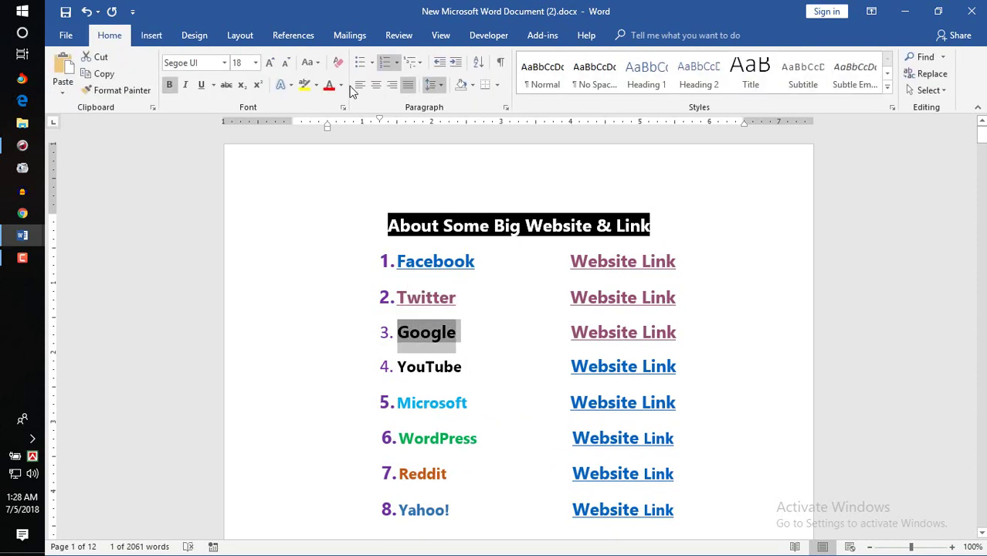
{"action": "left_click", "coordinate": [329, 84]}
{"action": "double_click", "coordinate": [422, 369]}
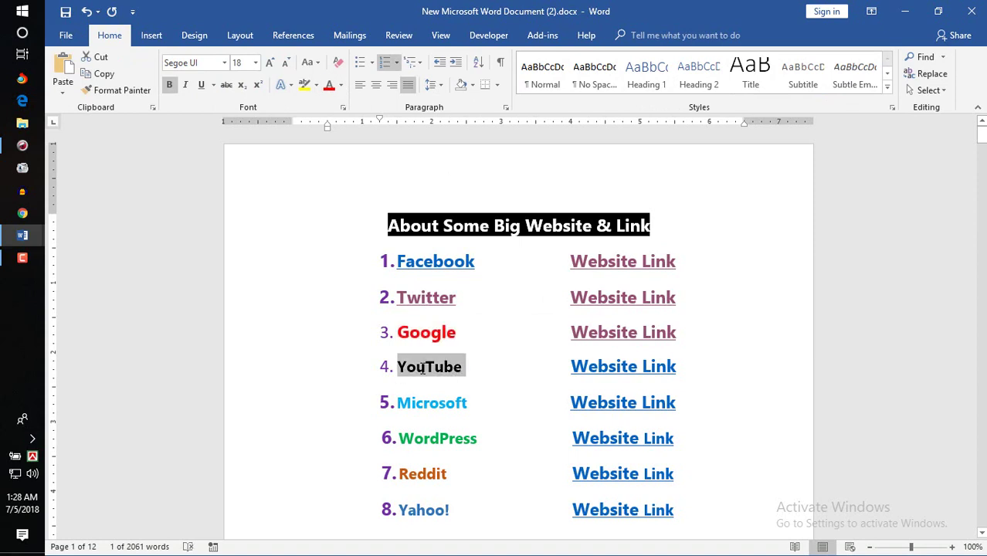
{"action": "left_click_drag", "start_coordinate": [422, 369], "coordinate": [397, 379]}
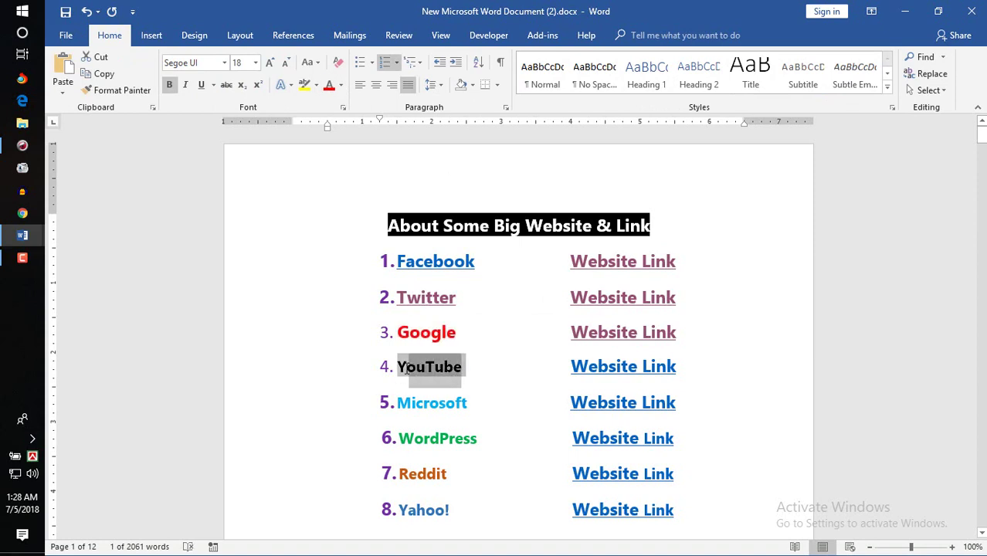
{"action": "left_click", "coordinate": [340, 85]}
{"action": "left_click", "coordinate": [376, 179]}
{"action": "left_click", "coordinate": [523, 410]}
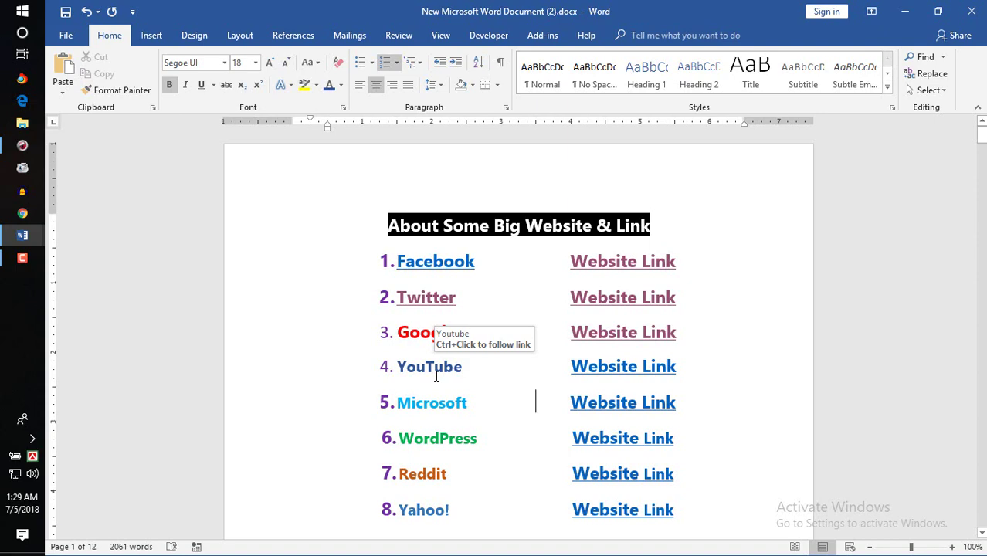
{"action": "left_click_drag", "start_coordinate": [980, 135], "coordinate": [973, 435]}
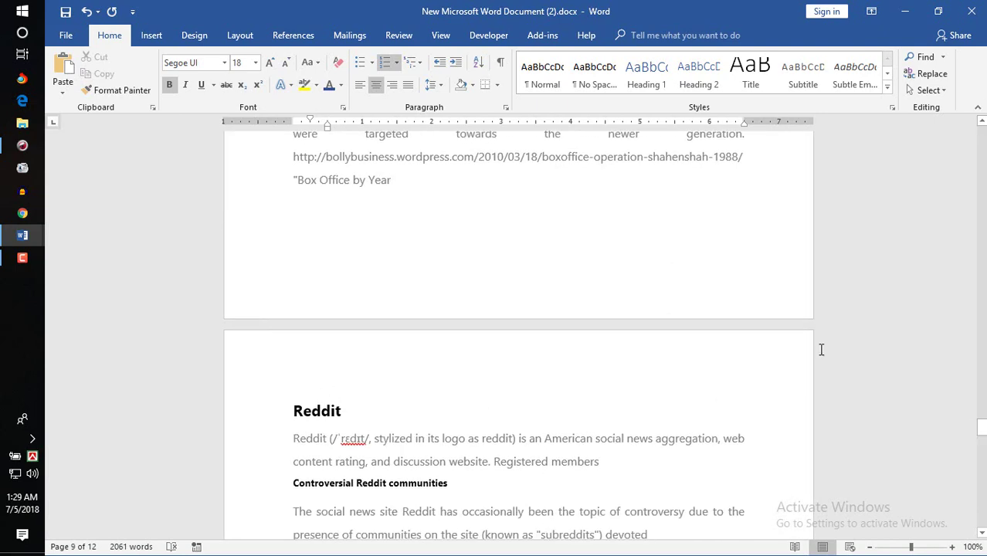
{"action": "scroll", "coordinate": [982, 441], "scroll_direction": "down", "scroll_amount": 5}
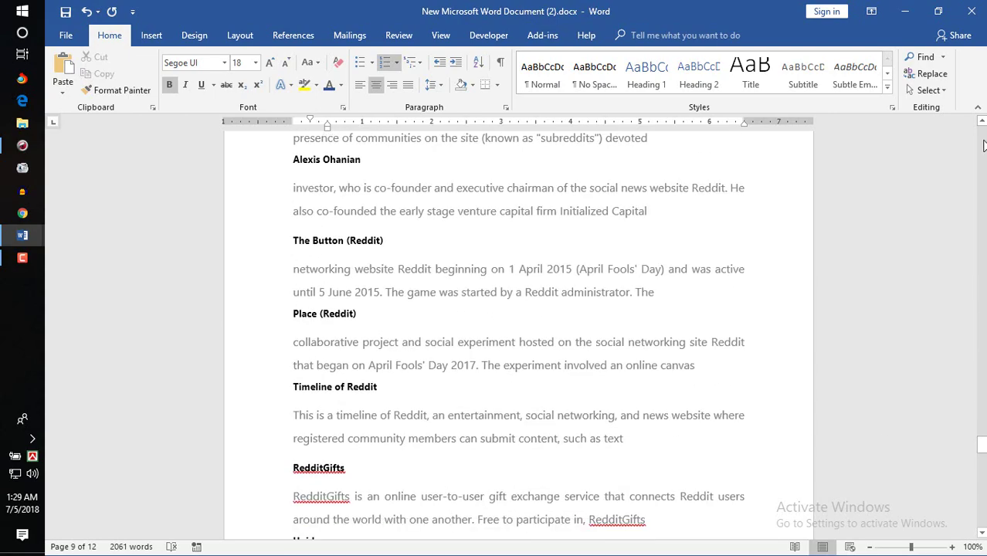
{"action": "left_click", "coordinate": [983, 145]}
{"action": "left_click_drag", "start_coordinate": [984, 145], "coordinate": [984, 145]}
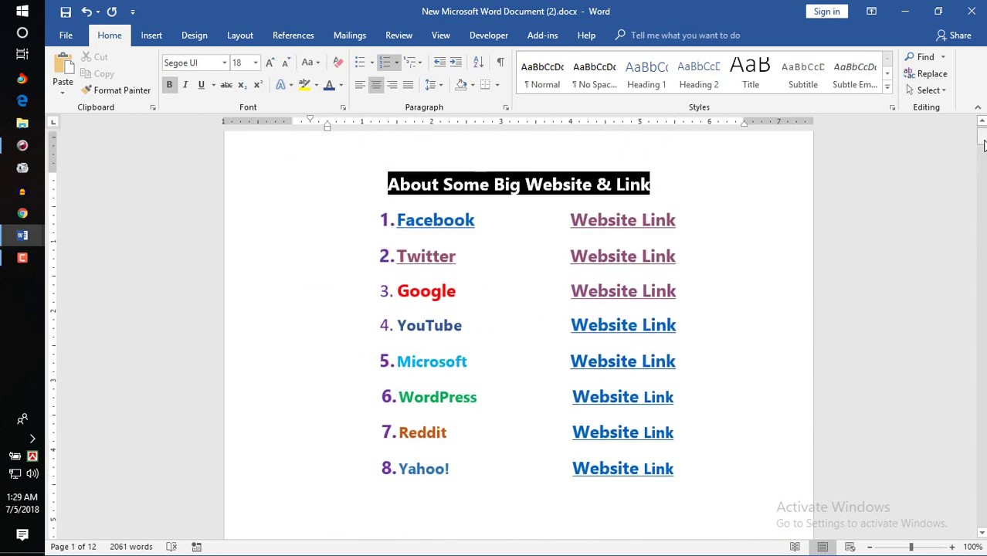
Step: Switch to the Insert ribbon to reach the Comment command
{"action": "left_click", "coordinate": [151, 36]}
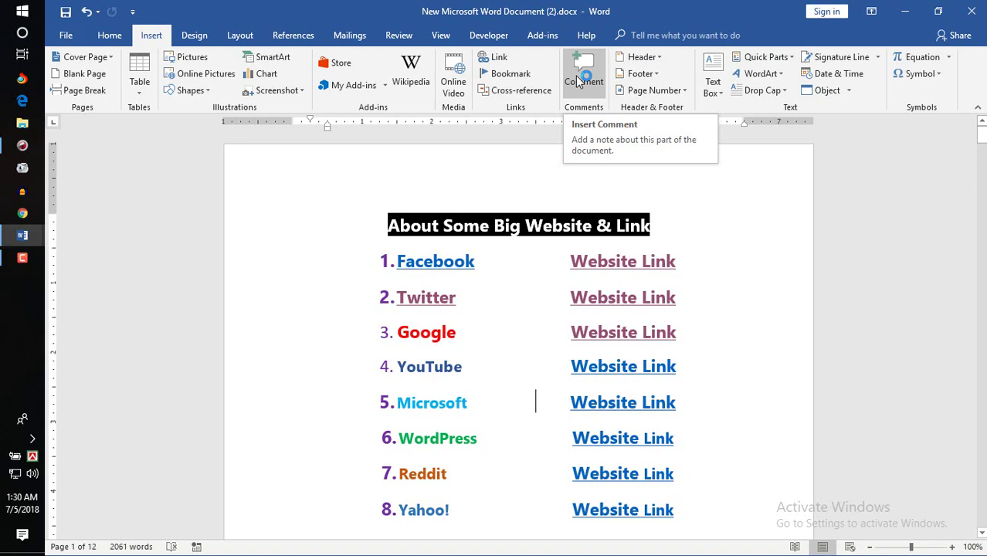
Step: Undo the last change, then comment 'Click Twitter & go Twitter Text' on the Twitter item
{"action": "key", "text": "ctrl+z"}
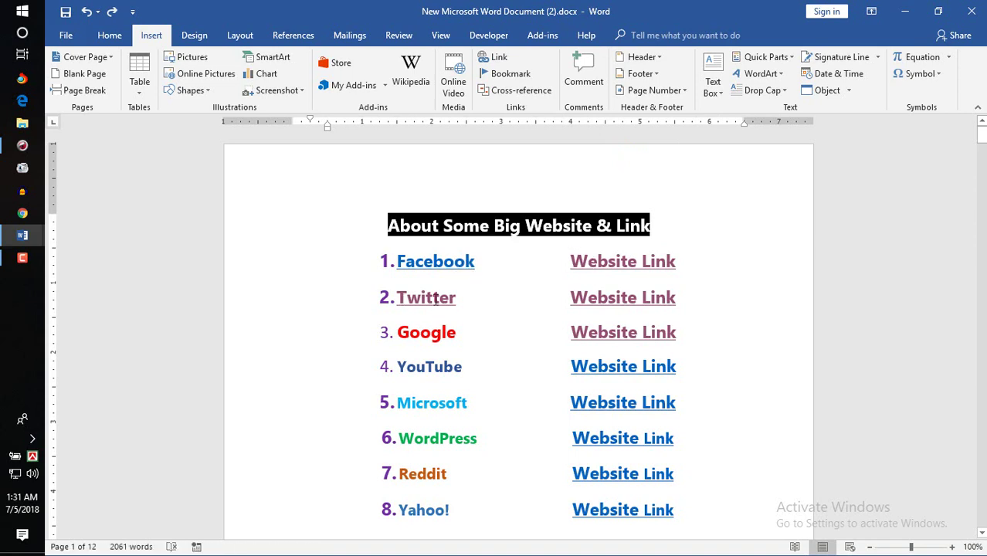
{"action": "left_click_drag", "start_coordinate": [399, 298], "coordinate": [456, 303]}
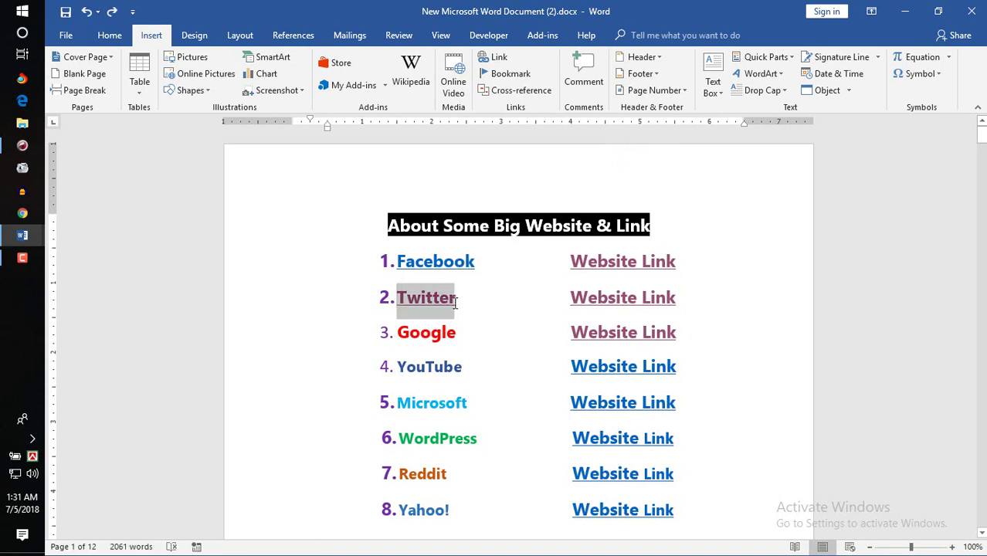
{"action": "left_click", "coordinate": [577, 81]}
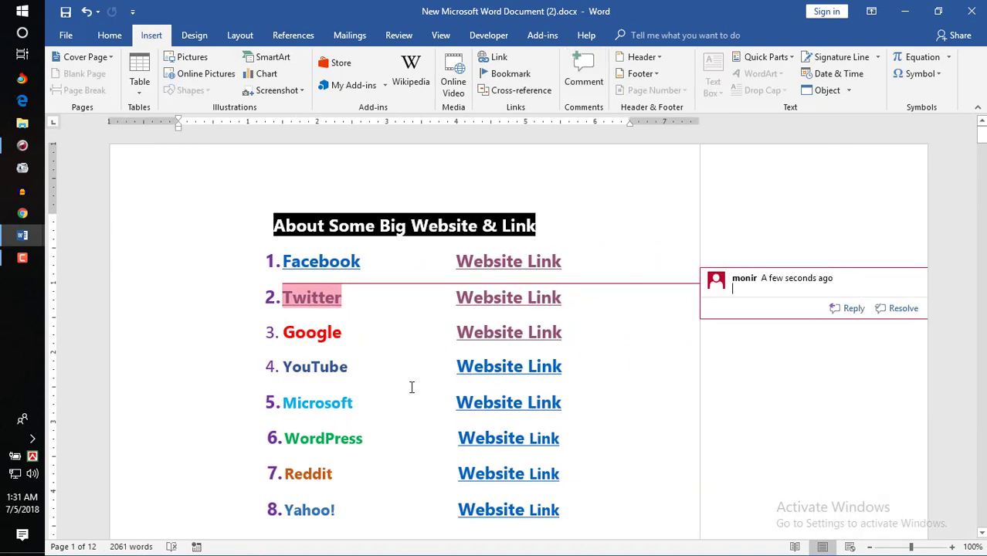
{"action": "left_click", "coordinate": [366, 264]}
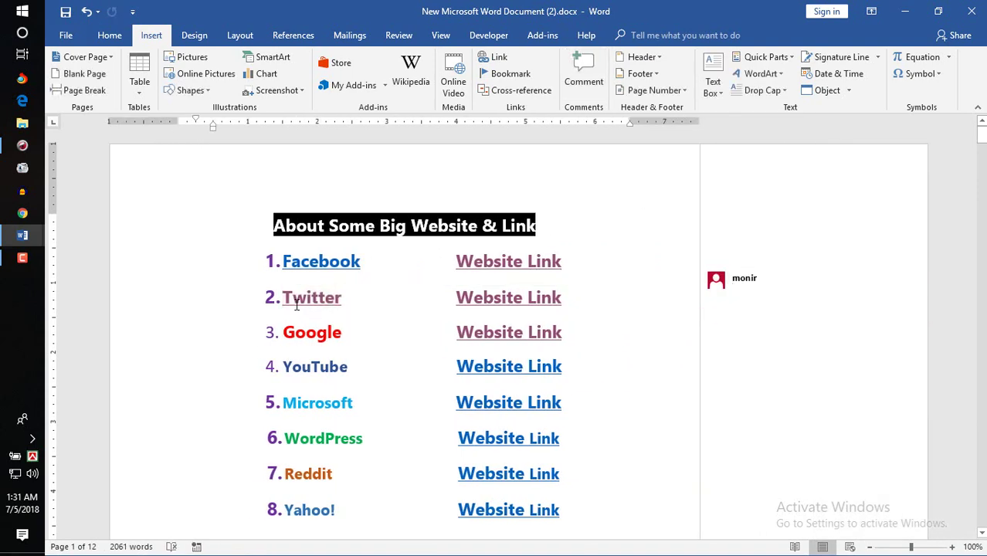
{"action": "left_click", "coordinate": [752, 290]}
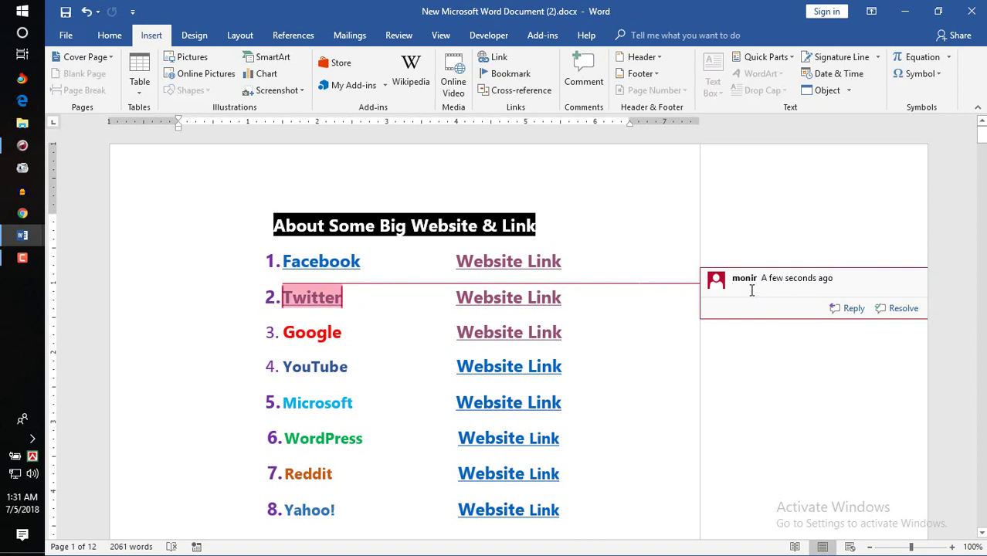
{"action": "type", "text": "cl T"}
{"action": "type", "text": "wier & "}
{"action": "type", "text": "go Twi"}
{"action": "type", "text": "tter "}
{"action": "type", "text": "Text"}
{"action": "left_click", "coordinate": [674, 322]}
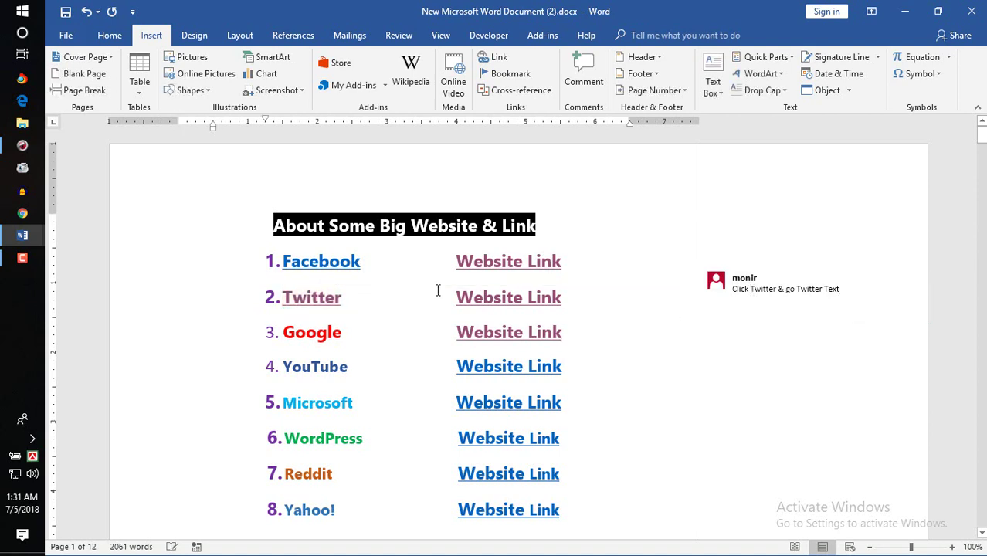
{"action": "mouse_move", "coordinate": [798, 310]}
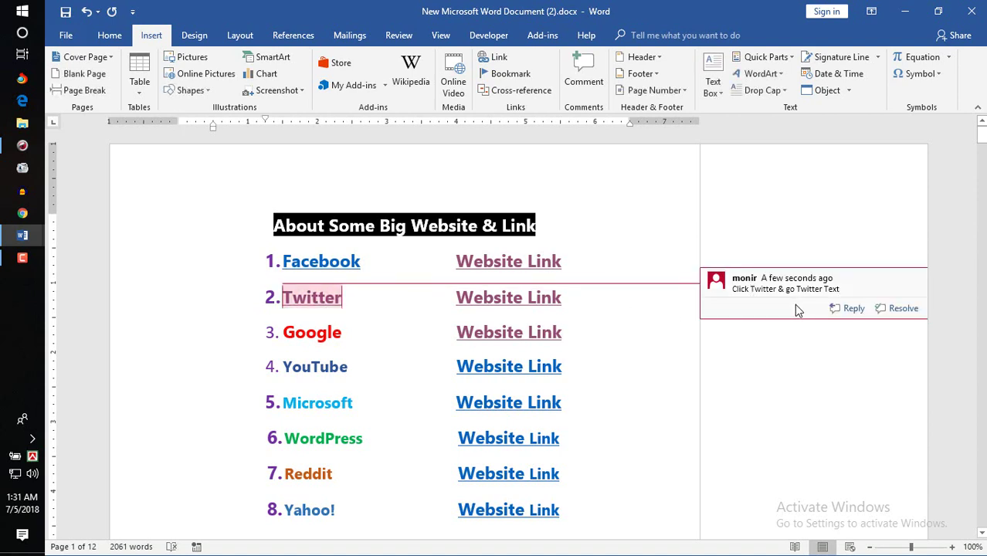
Step: Follow the Twitter cross-reference link to its bookmarked heading on page 3
{"action": "left_click", "coordinate": [329, 299], "text": "ctrl"}
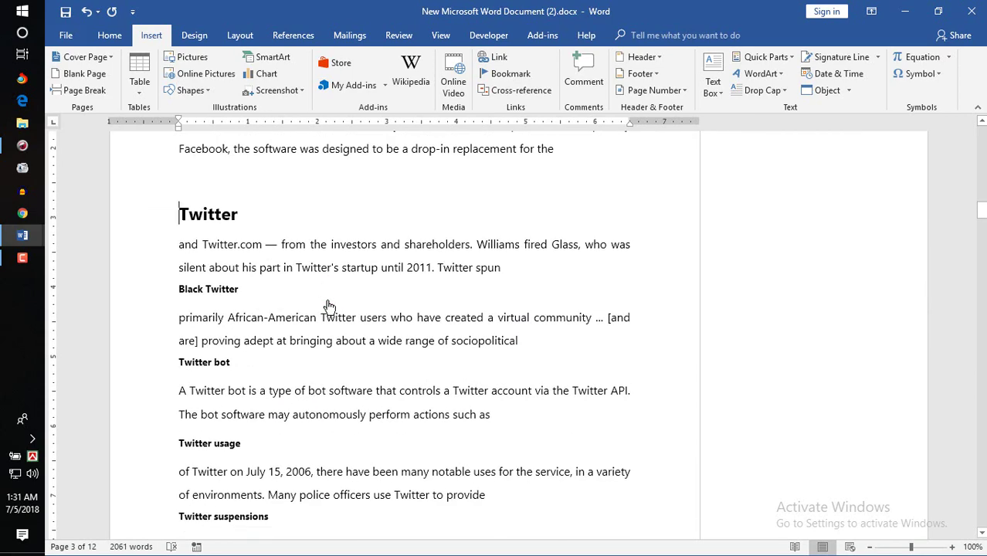